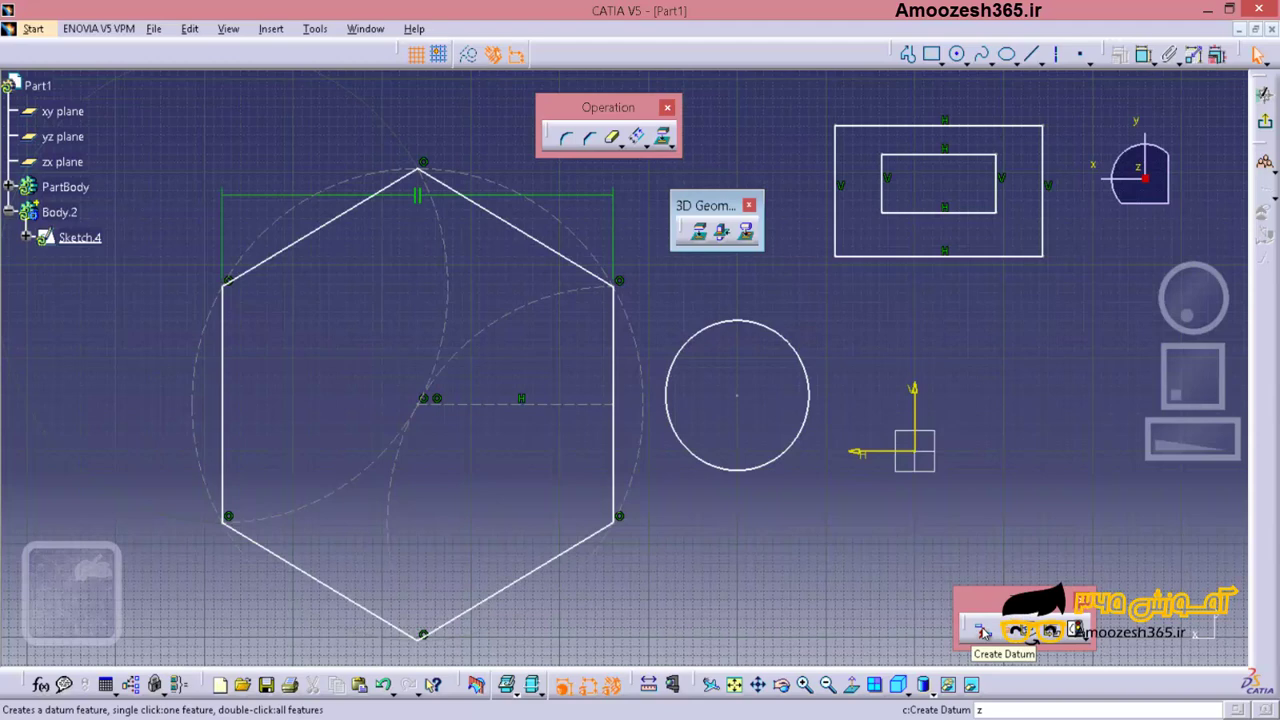
{"action": "left_click", "coordinate": [983, 632]}
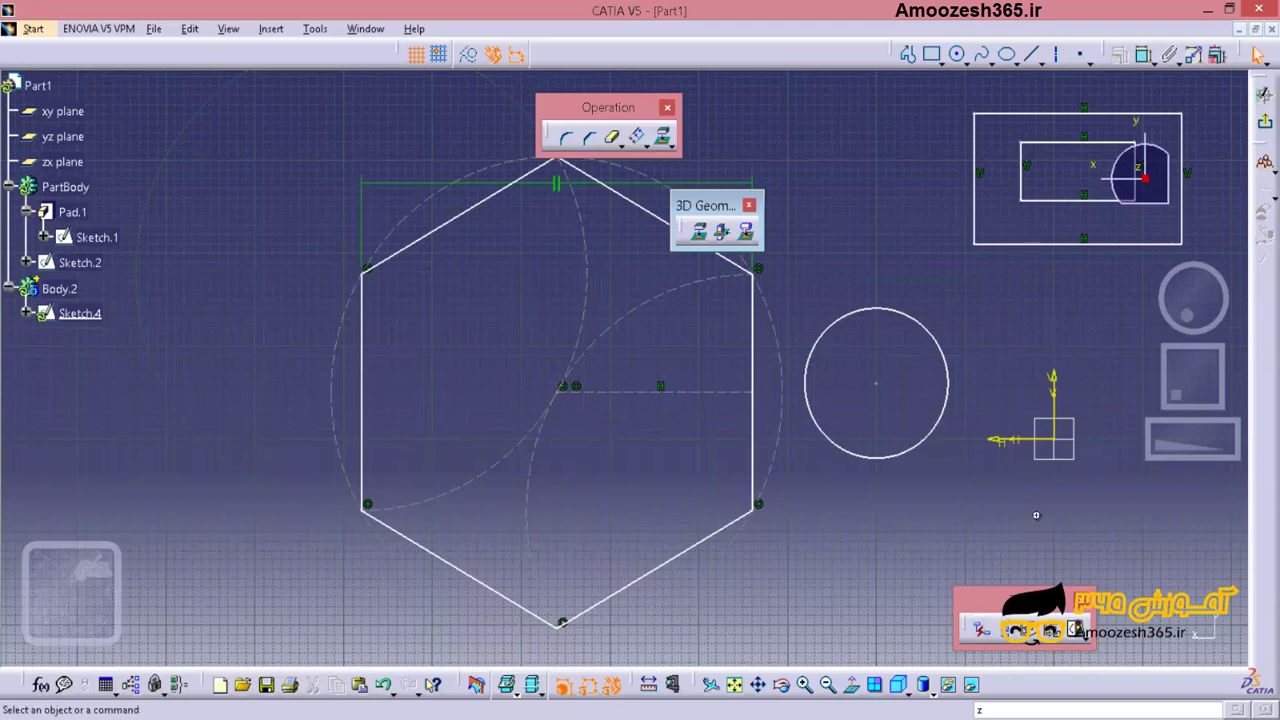
{"action": "left_click", "coordinate": [983, 627]}
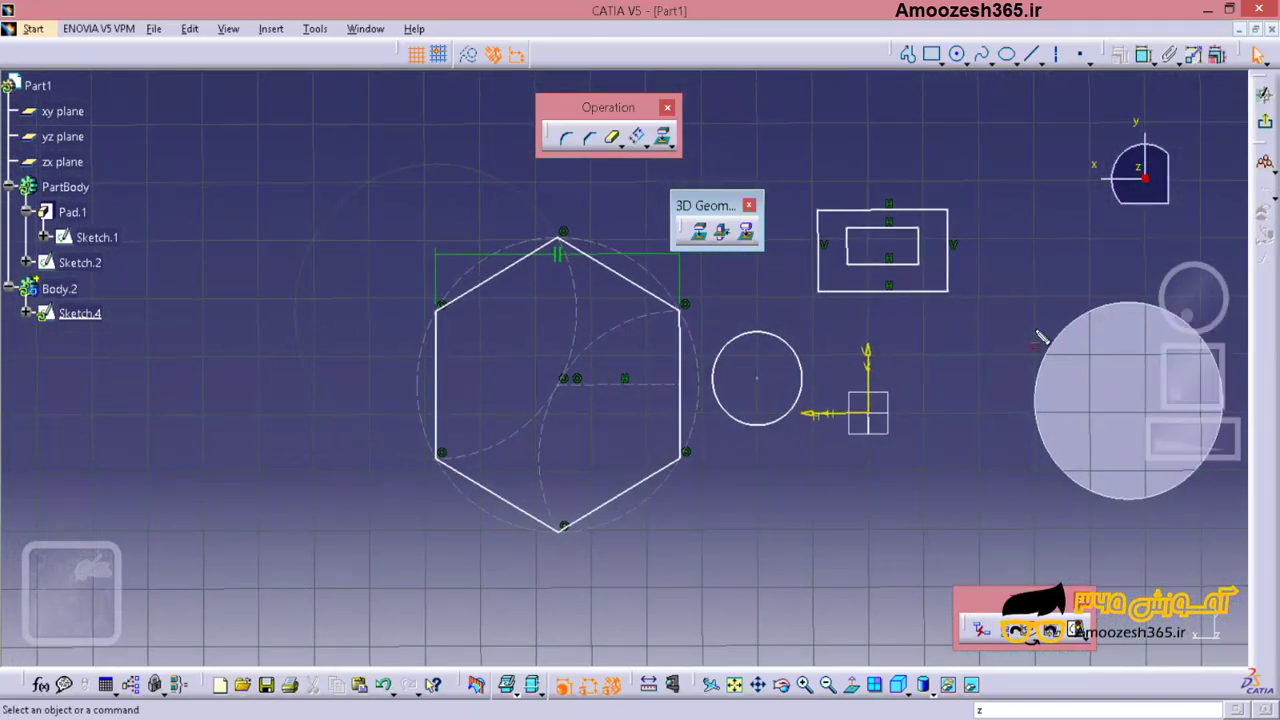
{"action": "mouse_move", "coordinate": [1020, 297]}
{"action": "left_mouse_down"}
{"action": "mouse_move", "coordinate": [1045, 390]}
{"action": "mouse_move", "coordinate": [1234, 534]}
{"action": "left_mouse_up"}
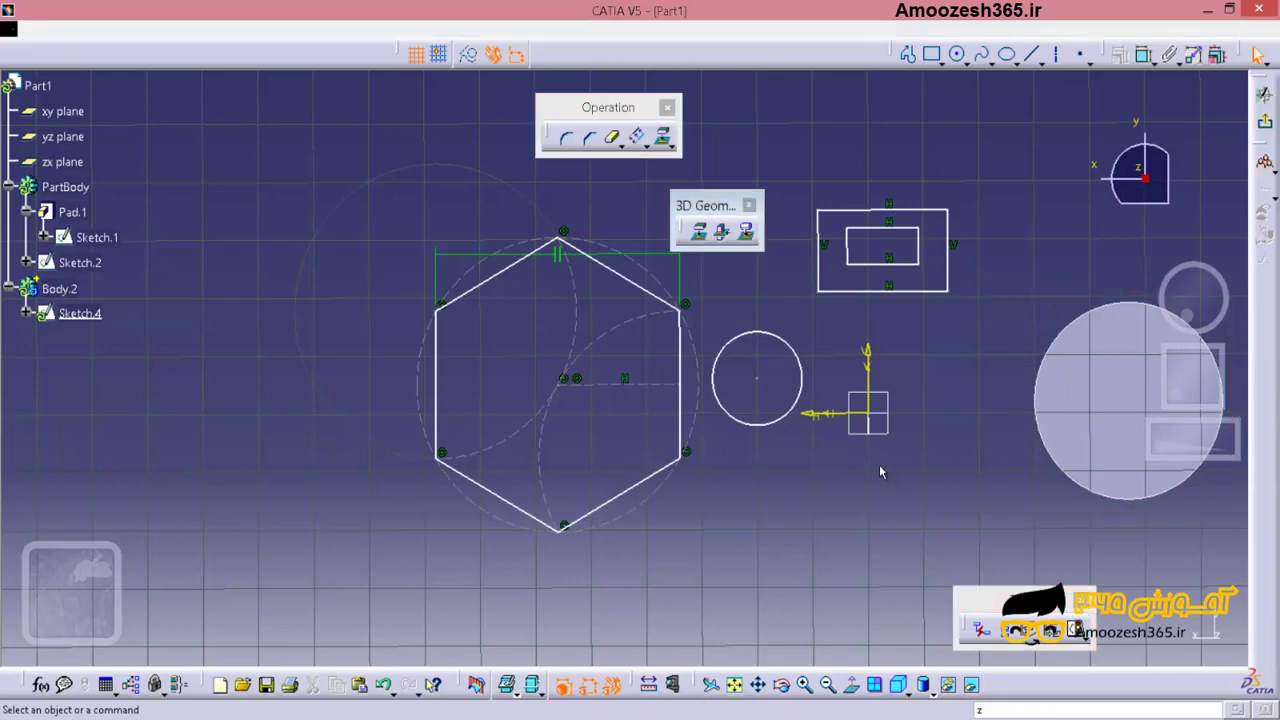
{"action": "middle_click_drag", "start_coordinate": [879, 464], "coordinate": [679, 483]}
{"action": "left_click", "coordinate": [983, 627]}
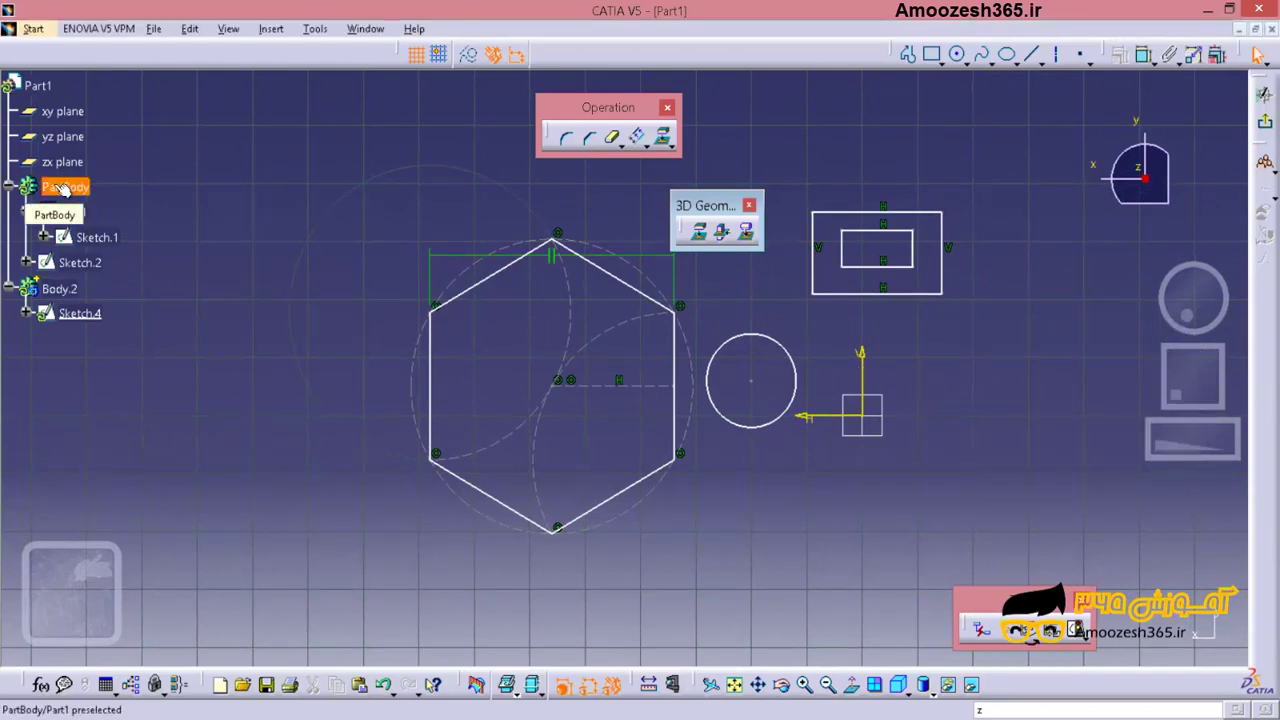
{"action": "left_click", "coordinate": [62, 292]}
{"action": "left_click", "coordinate": [270, 540]}
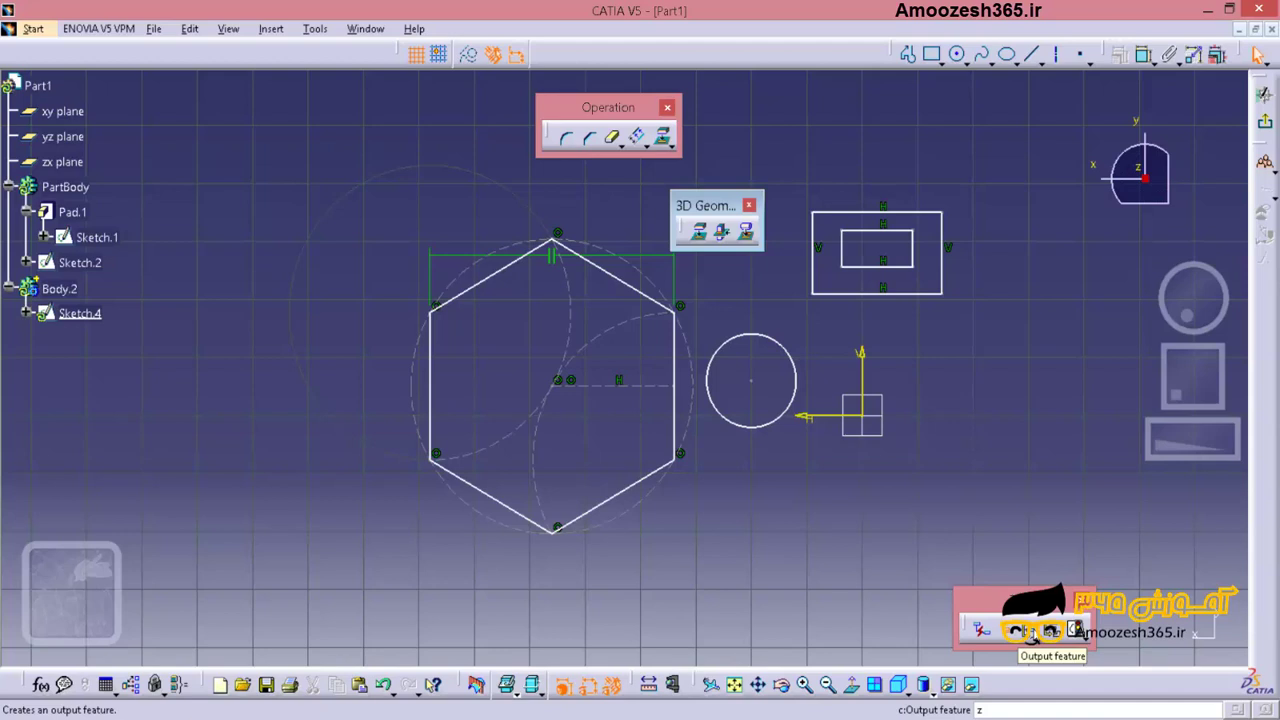
Step: Create an output feature from the circle between the hexagon and the sketch origin
{"action": "left_click", "coordinate": [1030, 633]}
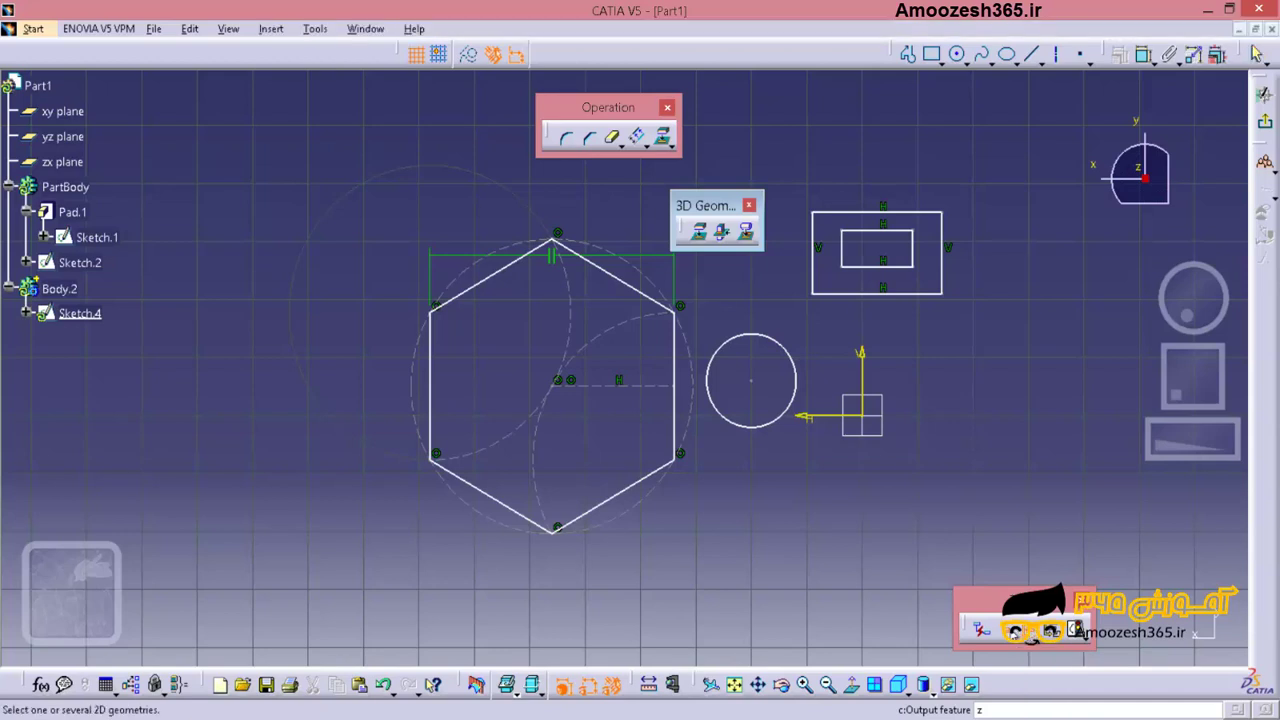
{"action": "type", "text": "z"}
{"action": "left_click", "coordinate": [775, 428]}
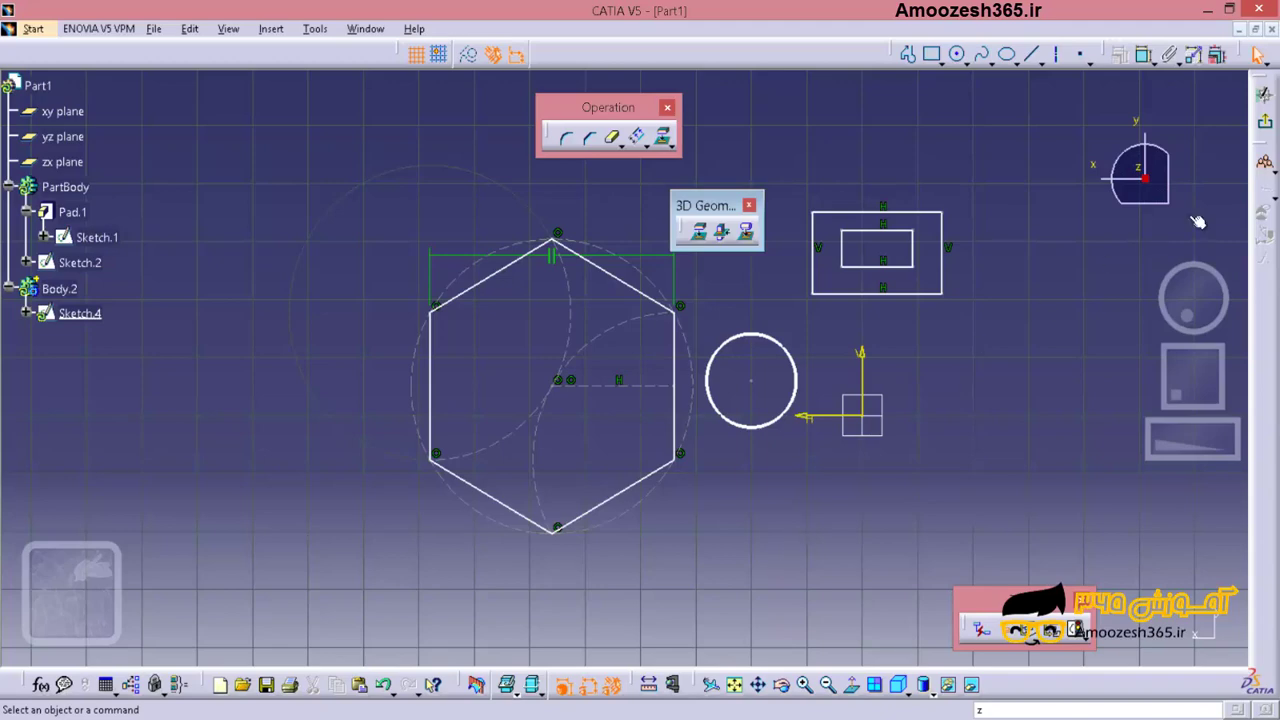
Step: Exit the sketch, reopen Sketch.4 for editing from the update diagnosis, and dismiss the diagnosis
{"action": "left_click", "coordinate": [1264, 122]}
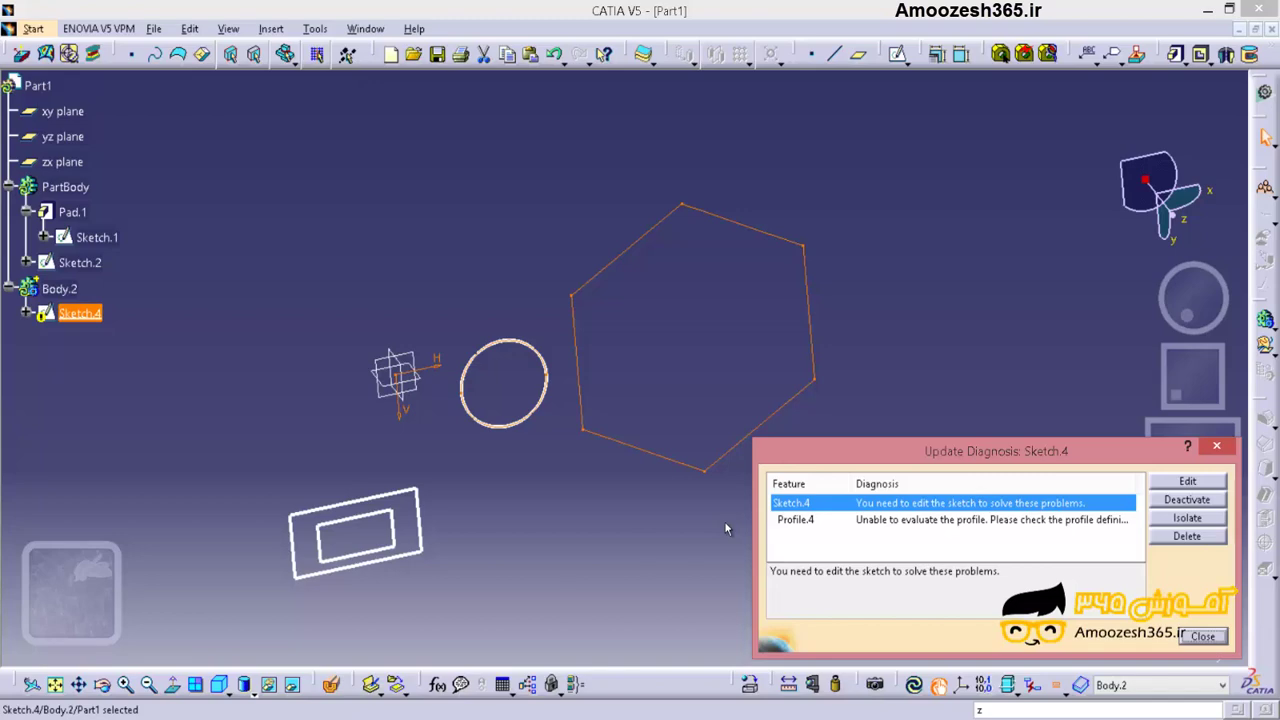
{"action": "left_click", "coordinate": [1187, 482]}
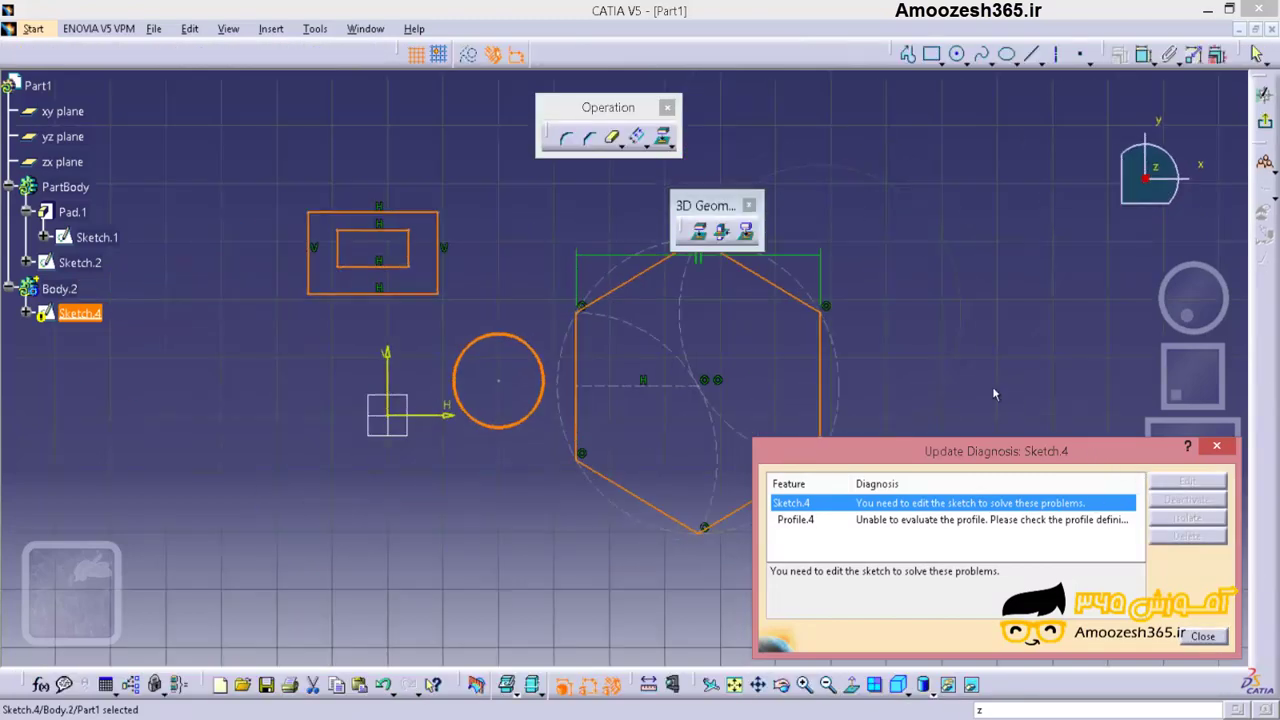
{"action": "left_click", "coordinate": [1216, 445]}
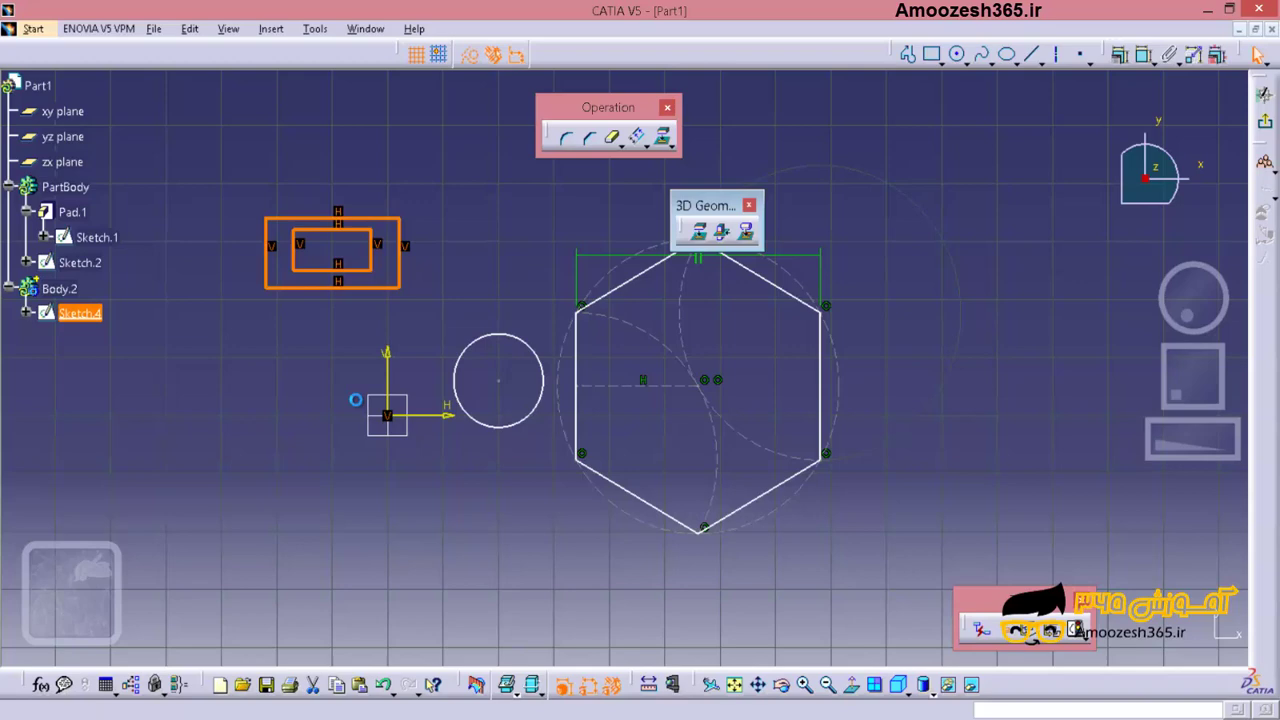
Step: Replace the two nested rectangles with a new rectangle above the circle and a smaller rectangle drawn inside it
{"action": "key", "text": "Delete"}
{"action": "key", "text": "r"}
{"action": "scroll", "coordinate": [243, 177], "scroll_direction": "up", "scroll_amount": 5}
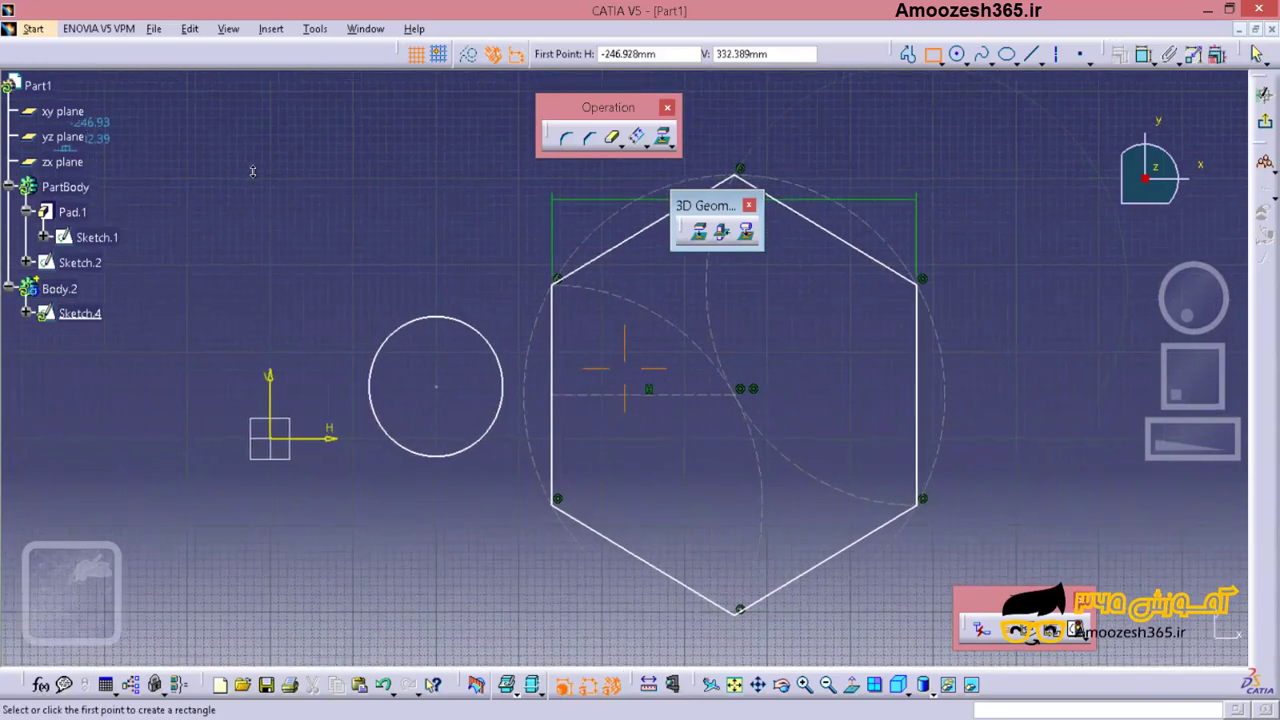
{"action": "left_click", "coordinate": [232, 199]}
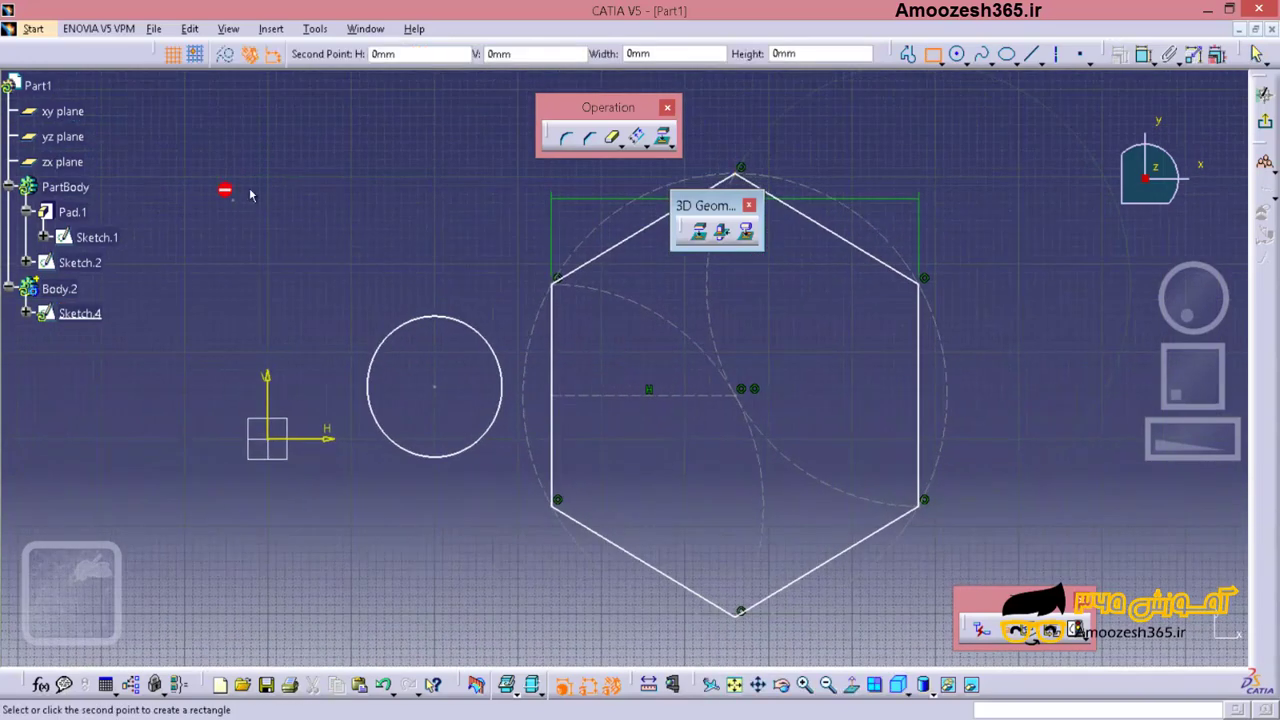
{"action": "left_click", "coordinate": [442, 108]}
{"action": "left_click", "coordinate": [931, 54]}
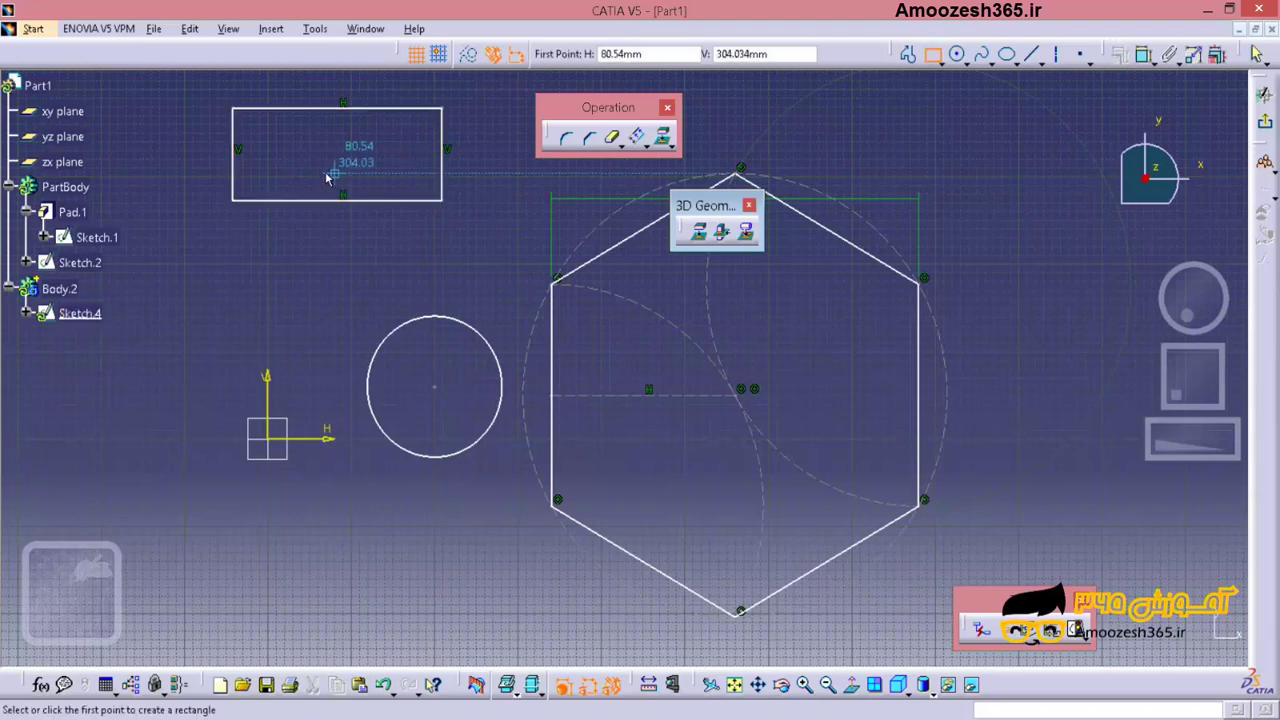
{"action": "left_click", "coordinate": [281, 180]}
{"action": "left_click", "coordinate": [405, 126]}
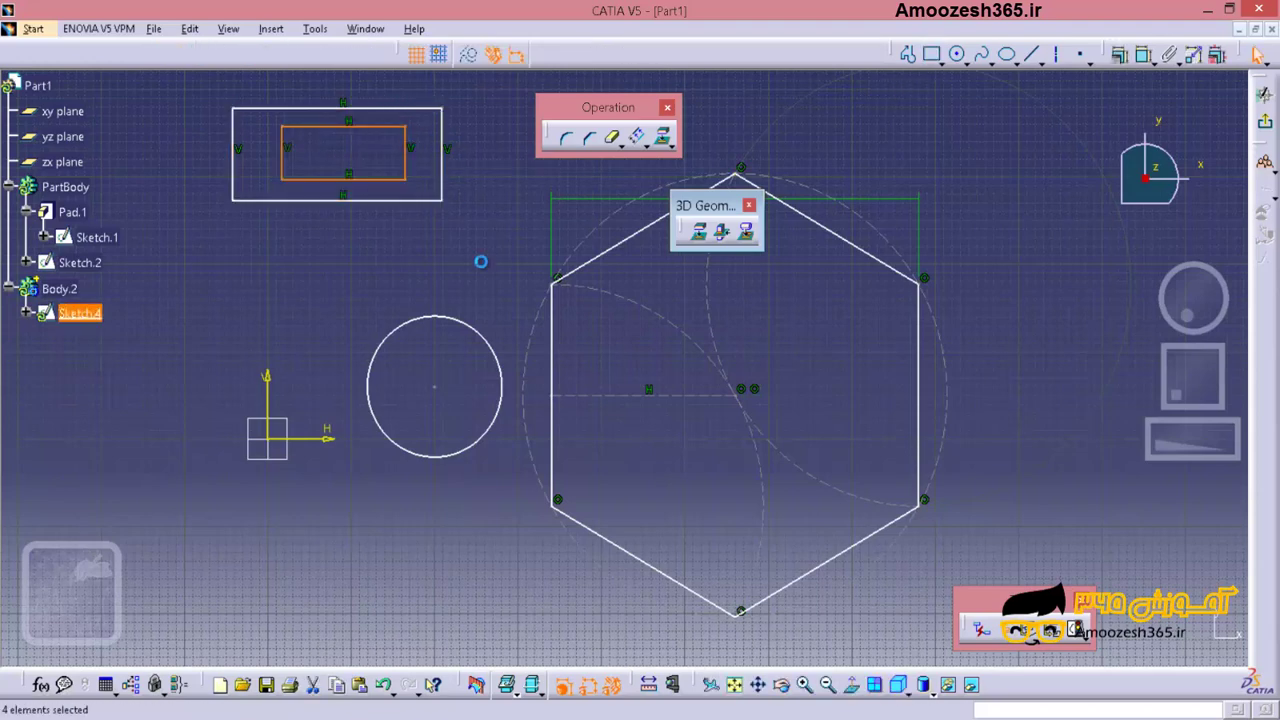
{"action": "left_click", "coordinate": [510, 325]}
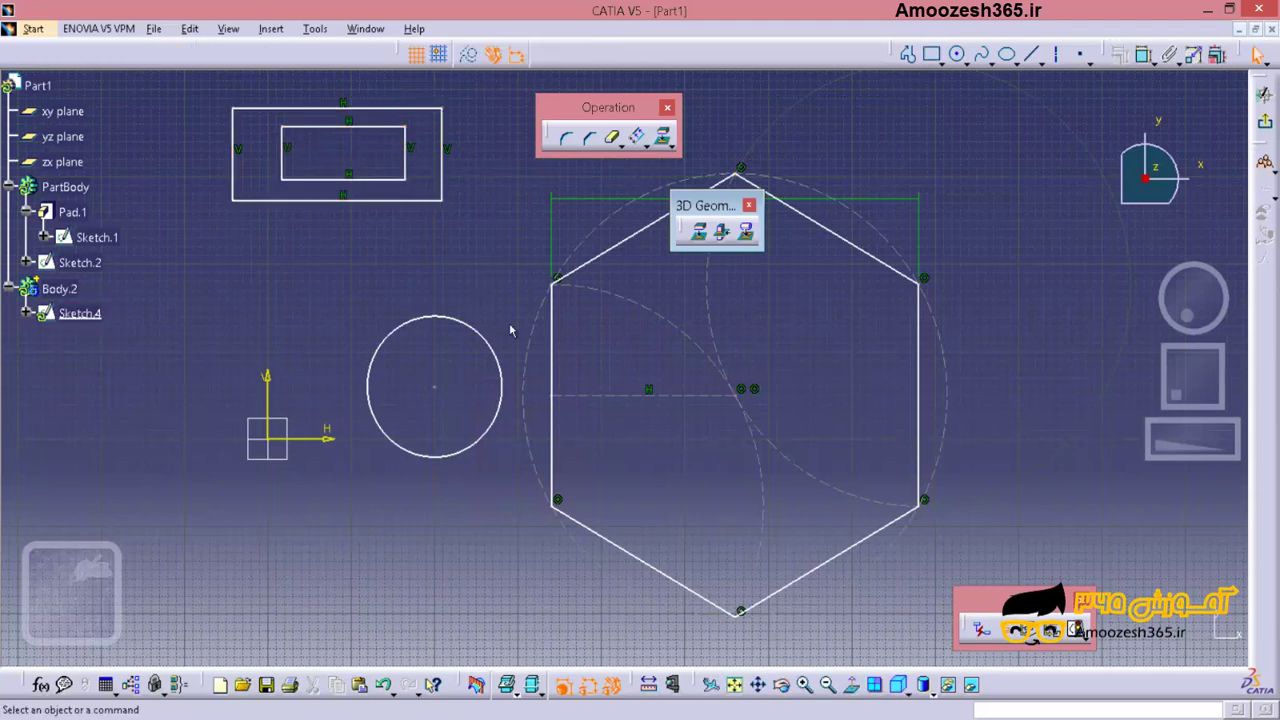
Step: Define a profile feature from the outer and inner rectangles in Wire (Automatic Propagation) mode, with Check connexity disabled
{"action": "left_click", "coordinate": [1052, 632]}
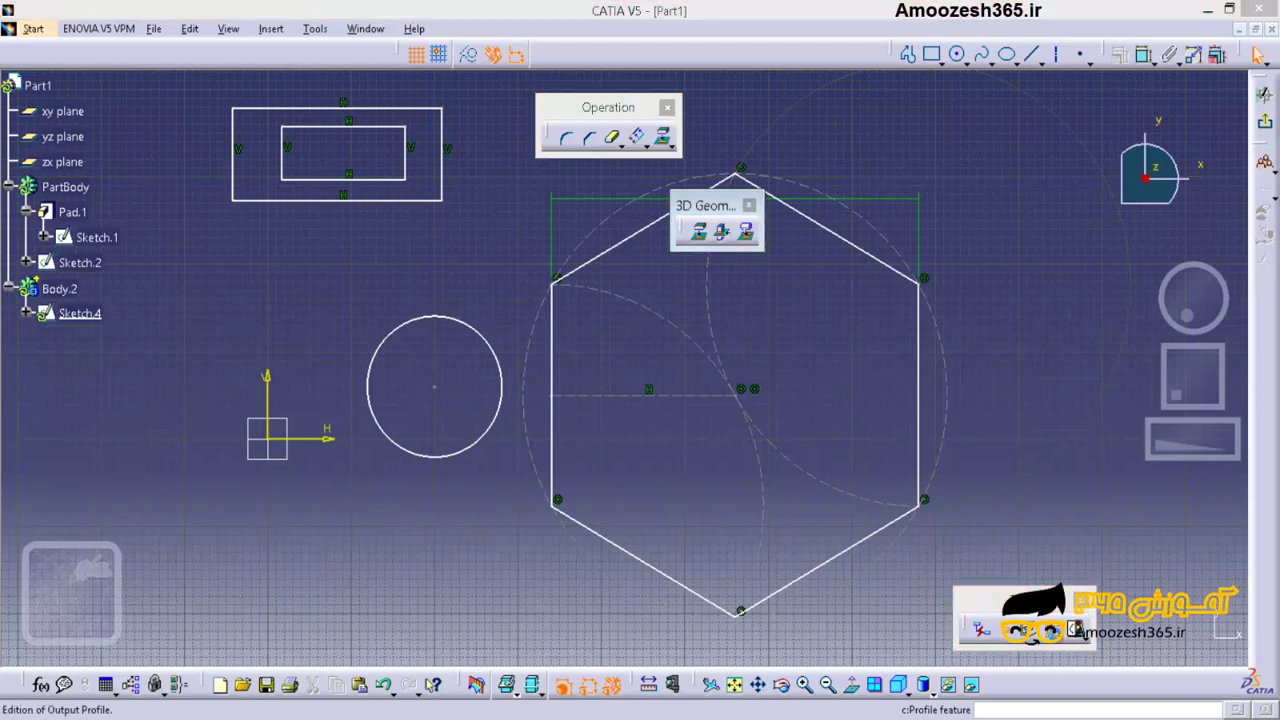
{"action": "left_click", "coordinate": [393, 203]}
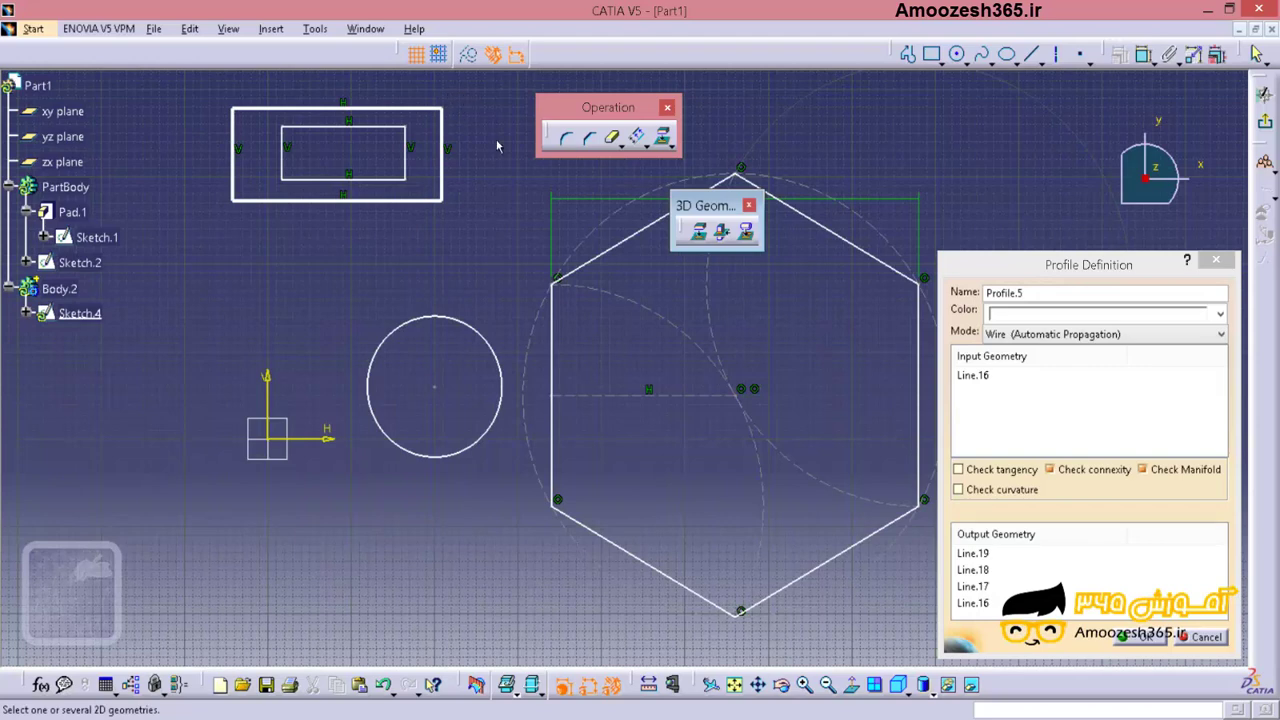
{"action": "left_click", "coordinate": [401, 155]}
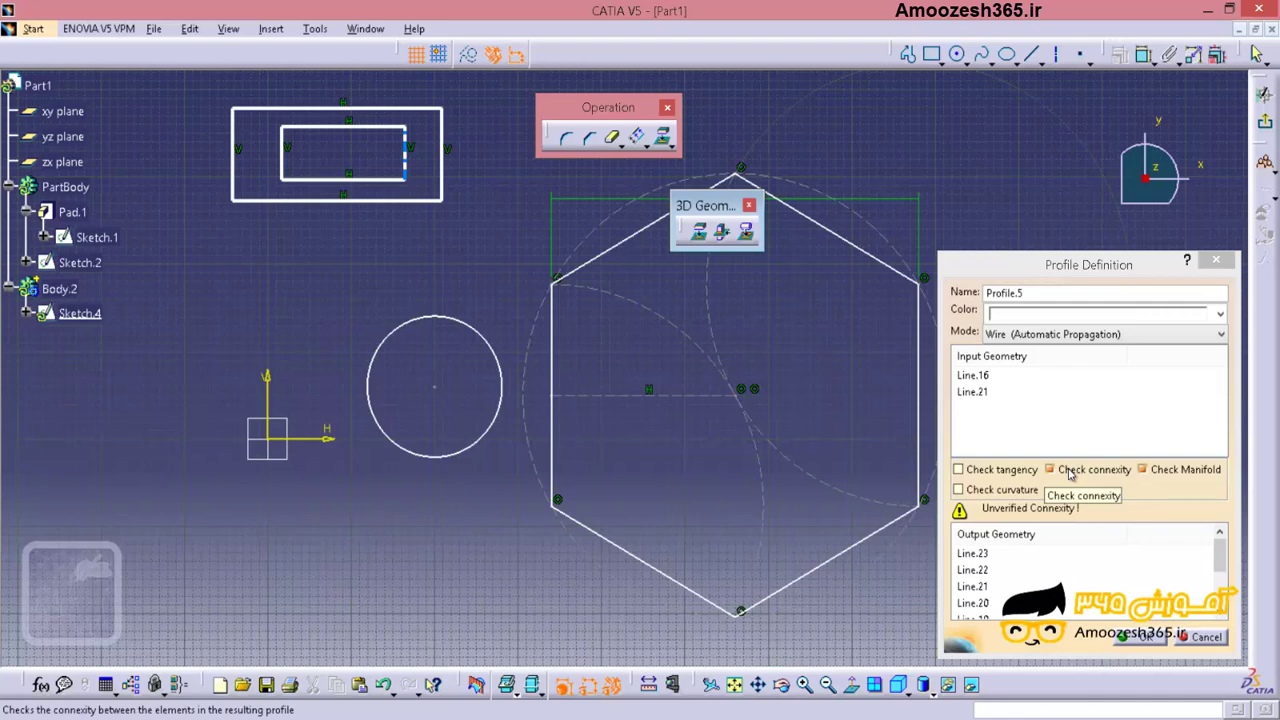
{"action": "left_click", "coordinate": [974, 407]}
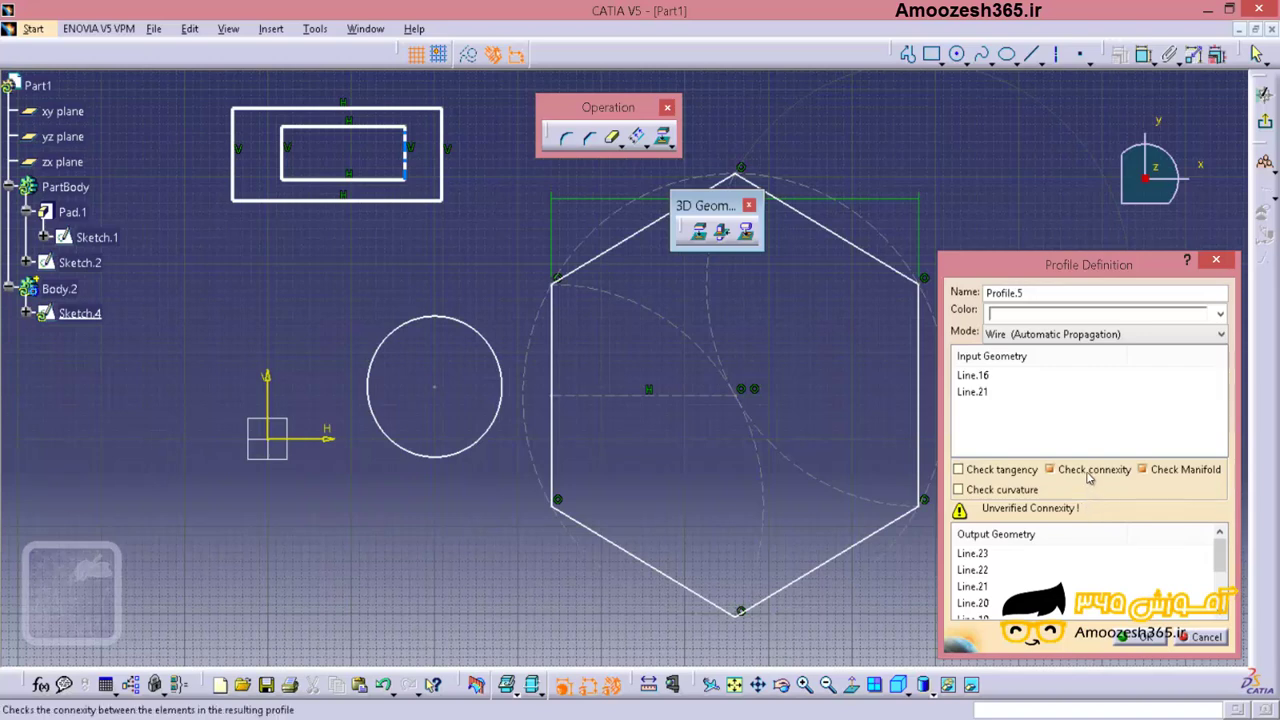
{"action": "left_click", "coordinate": [1089, 476]}
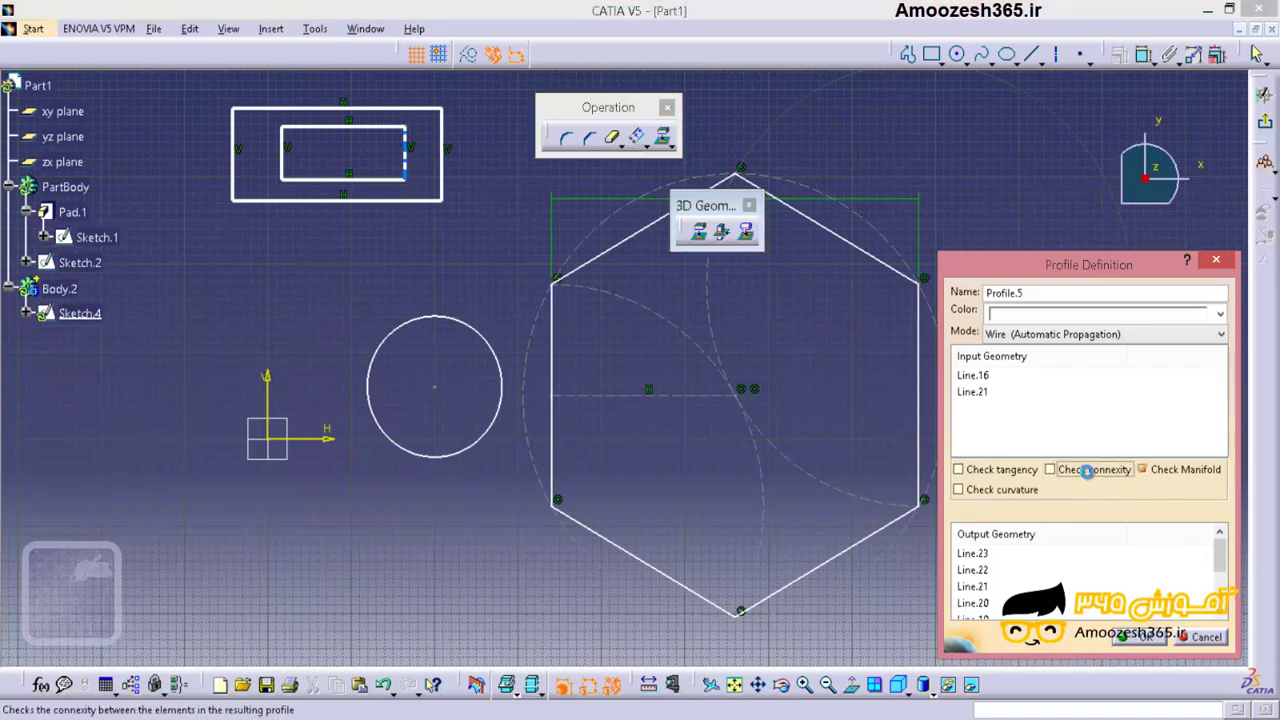
Step: Try the profile's tangency, curvature and manifold checks, and create the profile with only Check Manifold enabled
{"action": "left_click", "coordinate": [983, 472]}
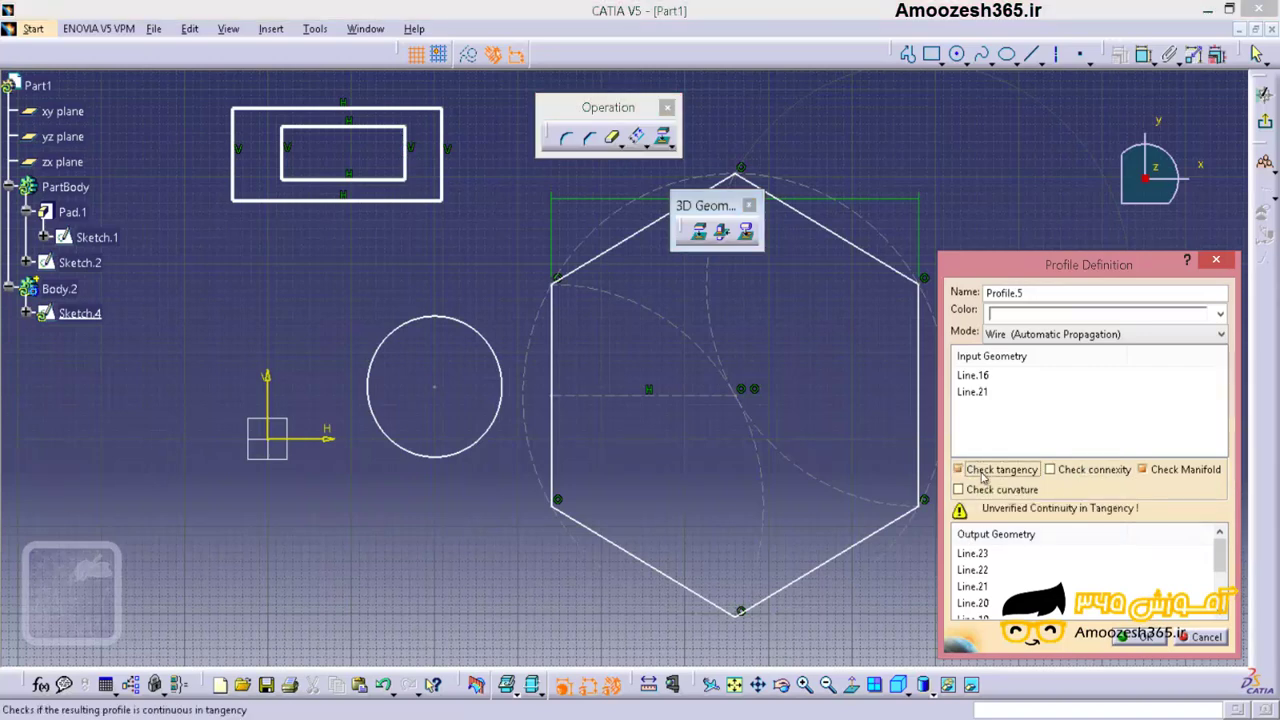
{"action": "left_click", "coordinate": [983, 472]}
{"action": "left_click", "coordinate": [987, 490]}
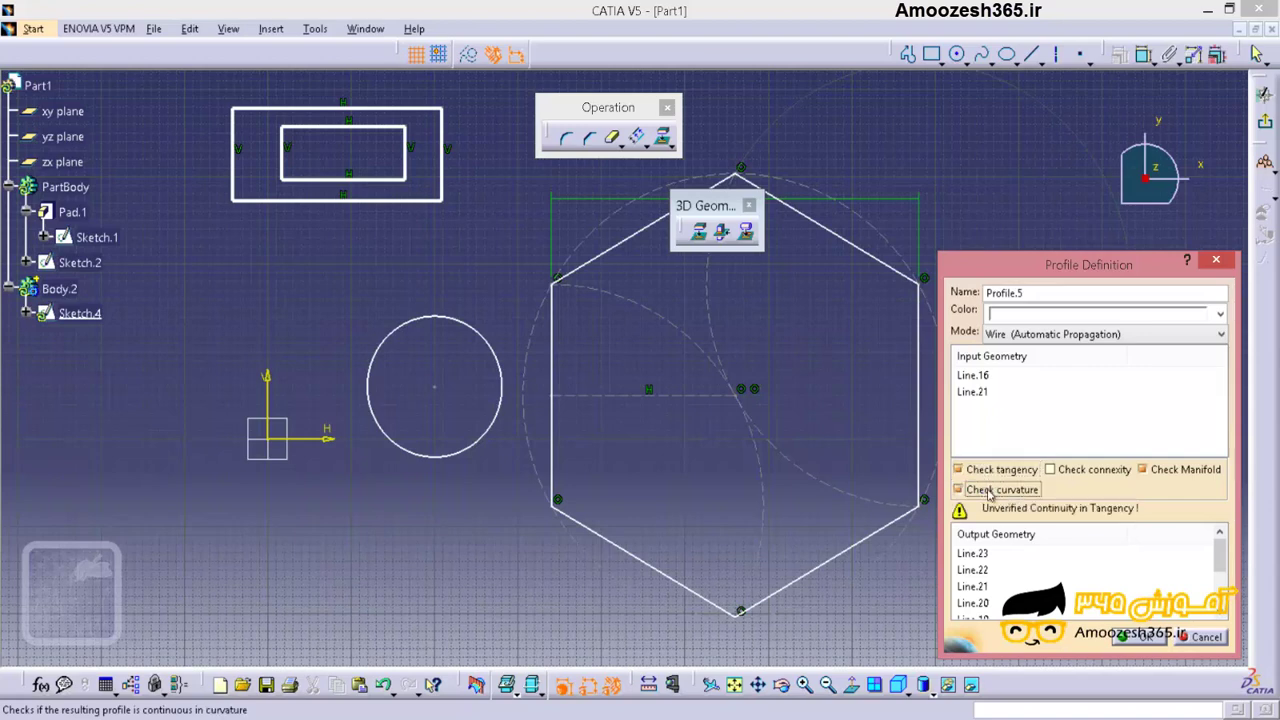
{"action": "left_click", "coordinate": [988, 490]}
{"action": "left_click", "coordinate": [992, 470]}
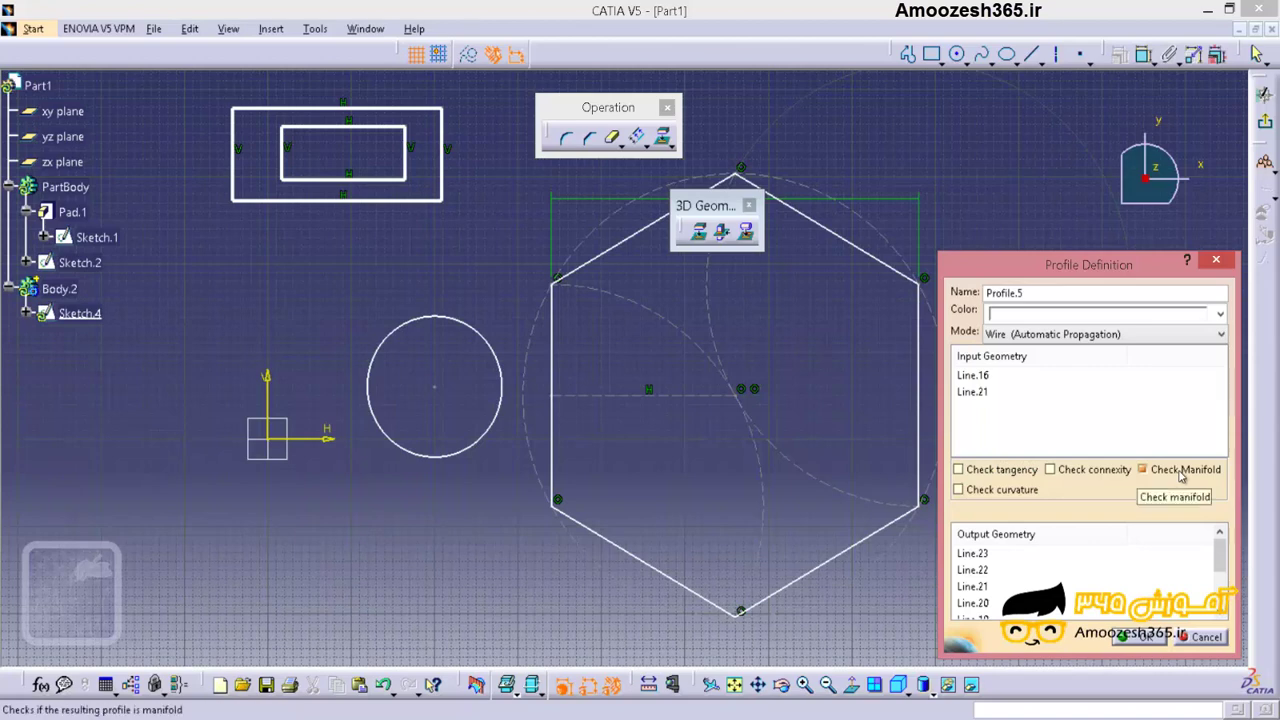
{"action": "left_click", "coordinate": [1182, 477]}
{"action": "left_click", "coordinate": [1180, 474]}
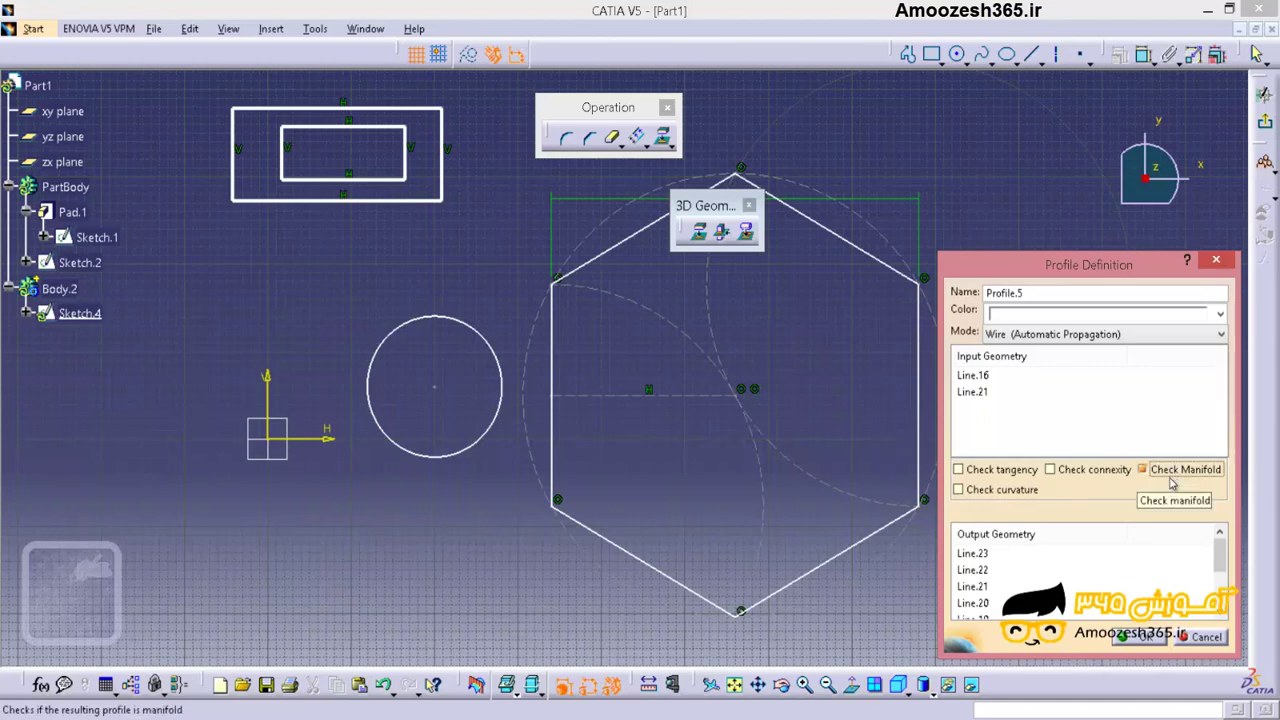
{"action": "left_click", "coordinate": [1142, 637]}
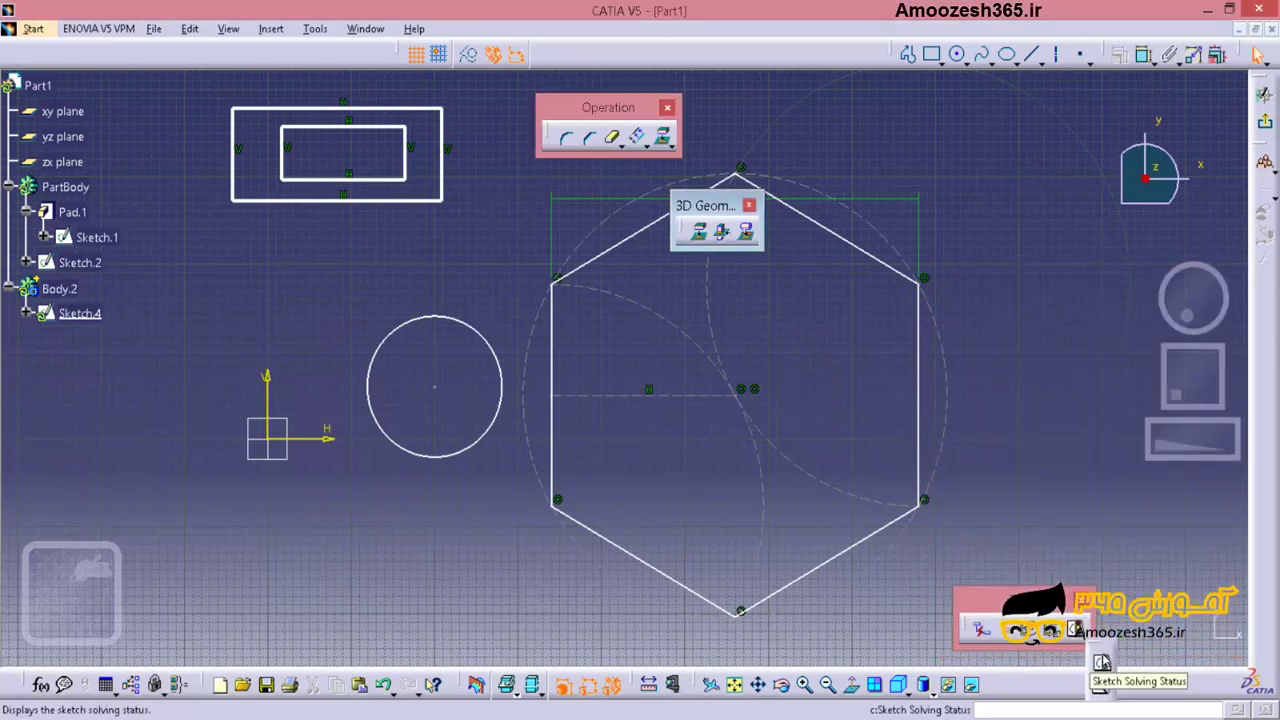
Step: Check the sketch solving status of Sketch.4 and close the status report
{"action": "left_click", "coordinate": [1102, 662]}
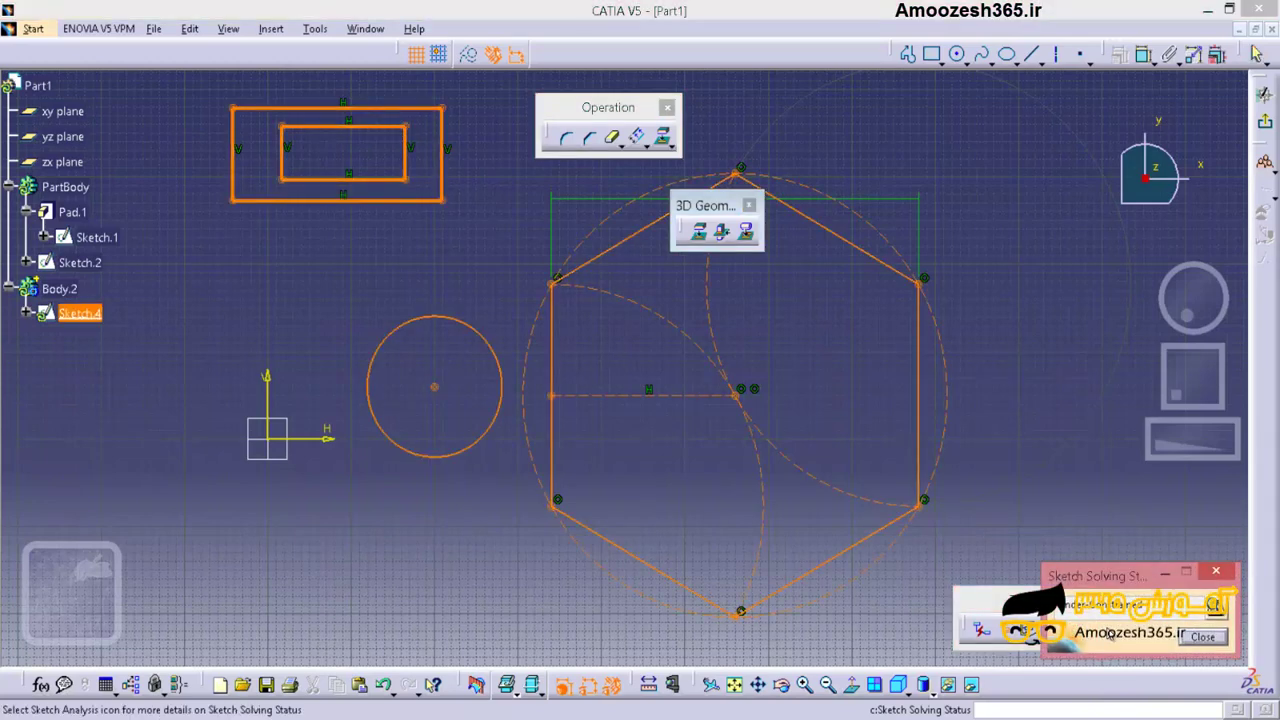
{"action": "left_click_drag", "start_coordinate": [1102, 578], "coordinate": [1096, 479]}
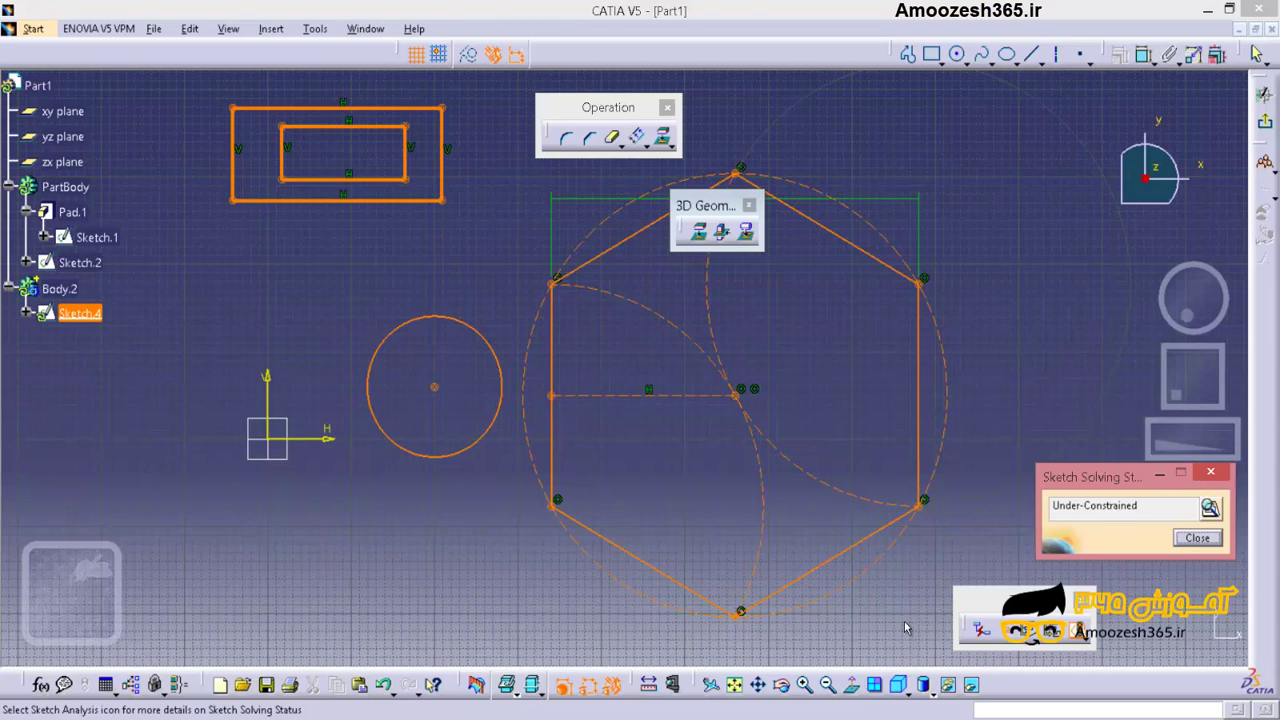
{"action": "left_click", "coordinate": [1058, 507]}
{"action": "double_click", "coordinate": [1058, 507]}
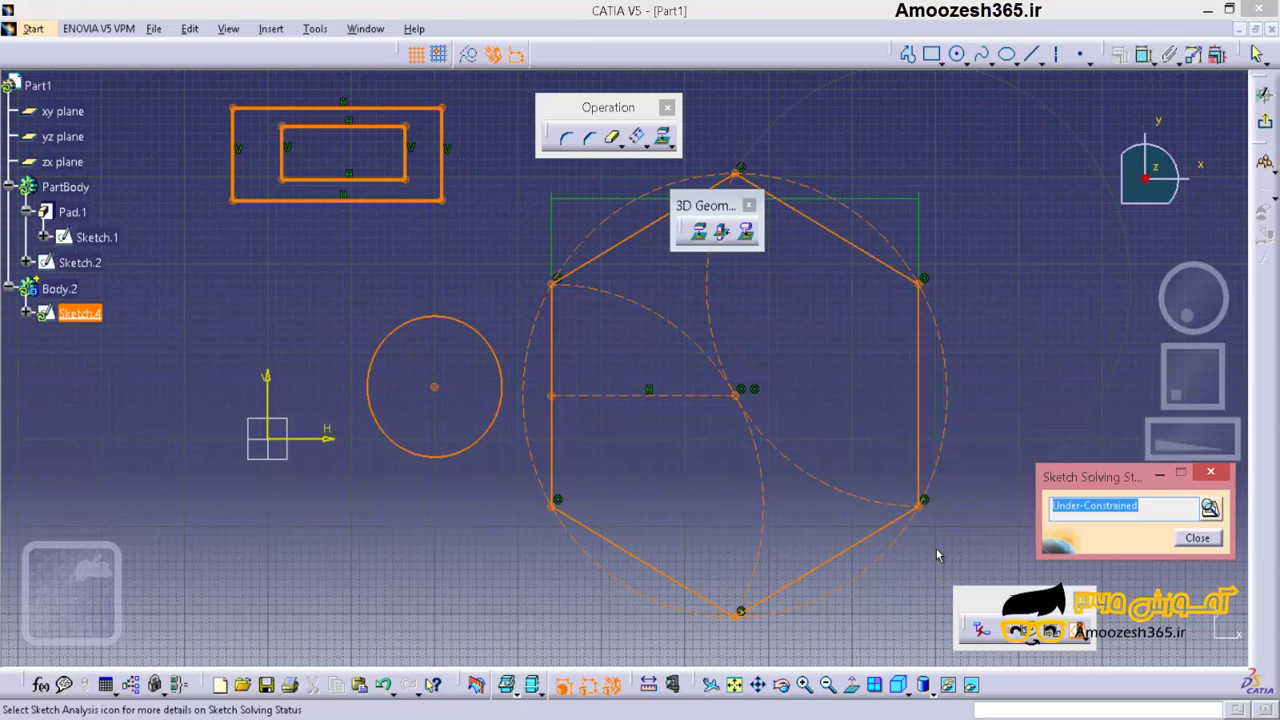
{"action": "left_click", "coordinate": [1196, 538]}
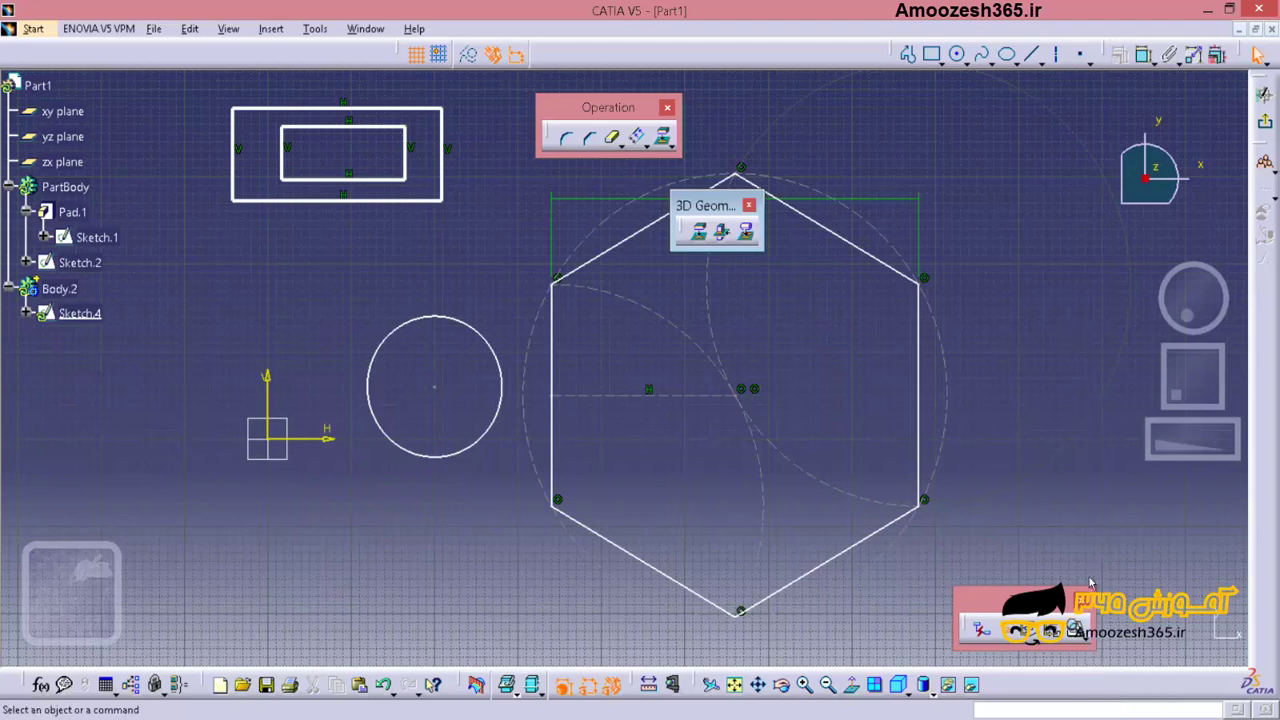
Step: Run Sketch Analysis on the sketch and inspect the geometry entries Circle.5, Implicit Profile and Output.1
{"action": "mouse_move", "coordinate": [1036, 598]}
{"action": "left_mouse_down"}
{"action": "mouse_move", "coordinate": [830, 484]}
{"action": "mouse_move", "coordinate": [1043, 573]}
{"action": "left_mouse_up"}
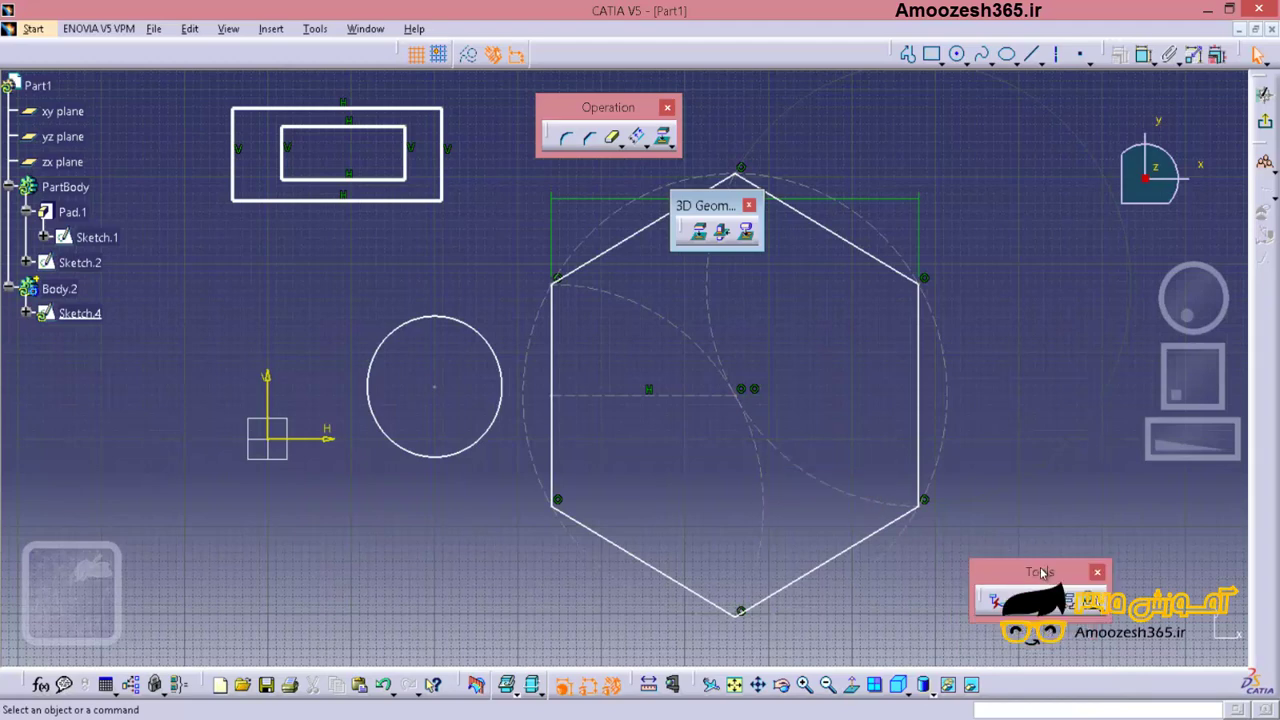
{"action": "left_click", "coordinate": [315, 30]}
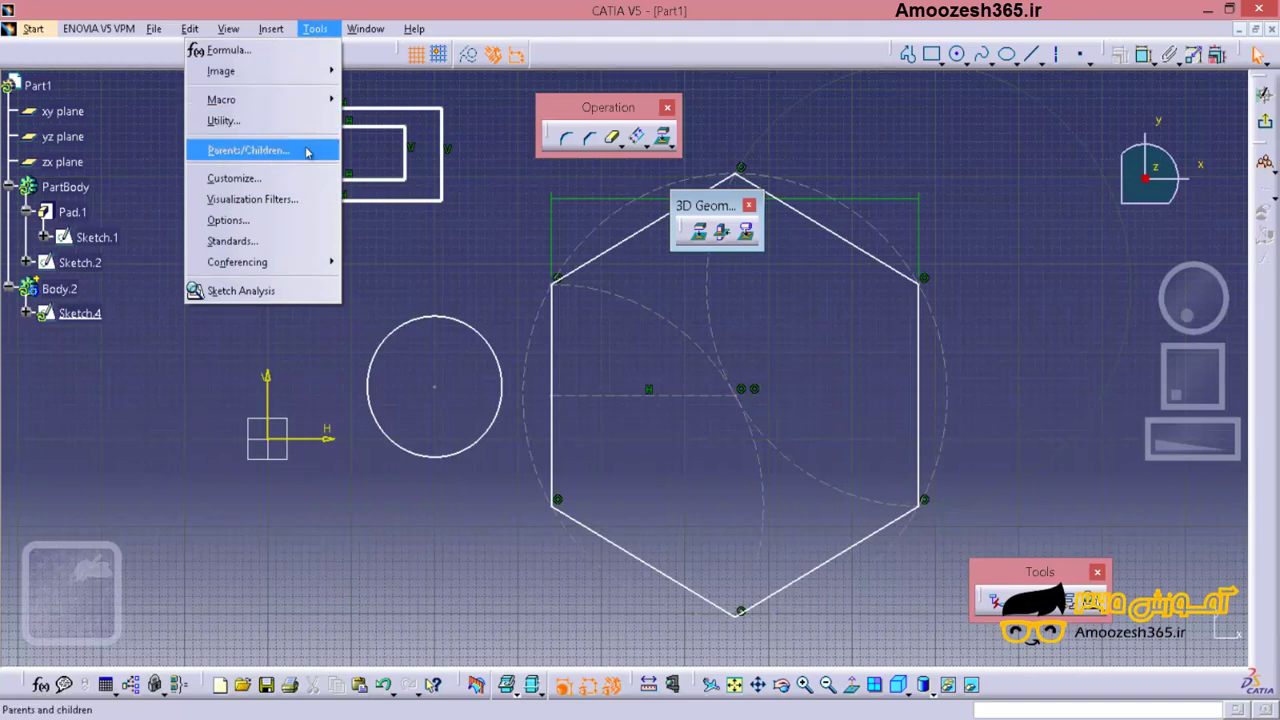
{"action": "left_click", "coordinate": [238, 291]}
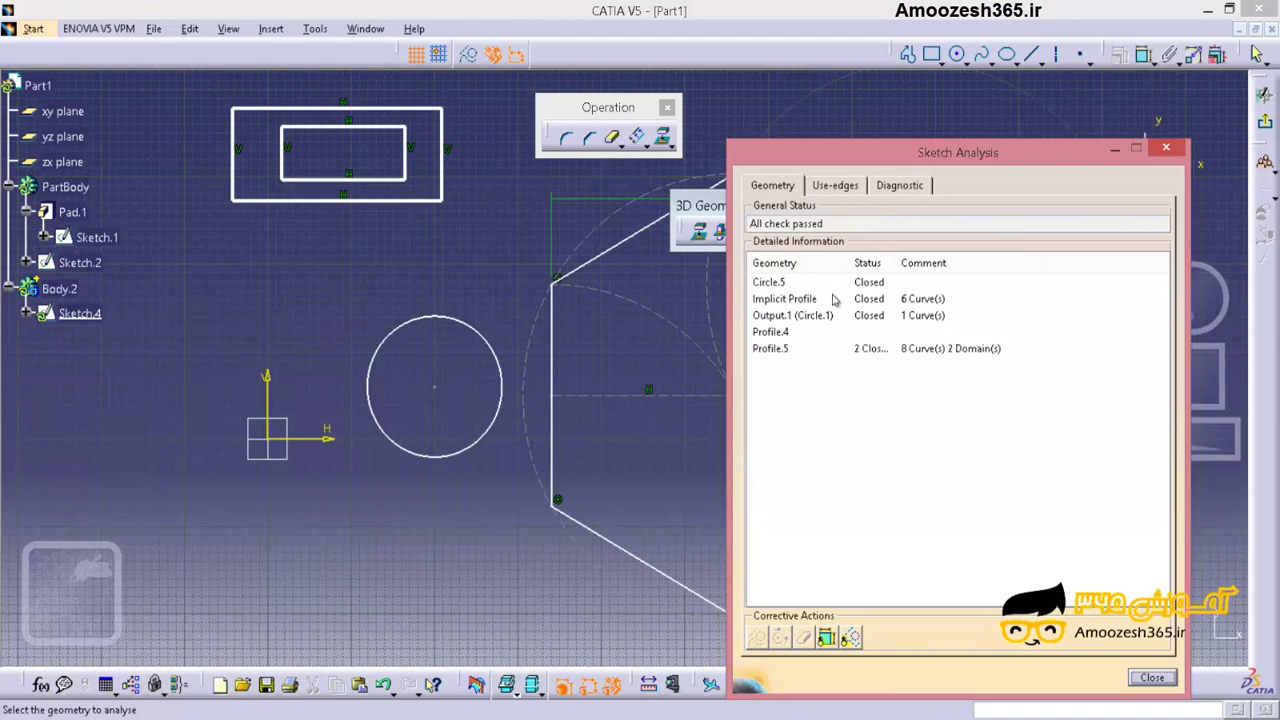
{"action": "left_click", "coordinate": [770, 284]}
{"action": "left_click", "coordinate": [778, 299]}
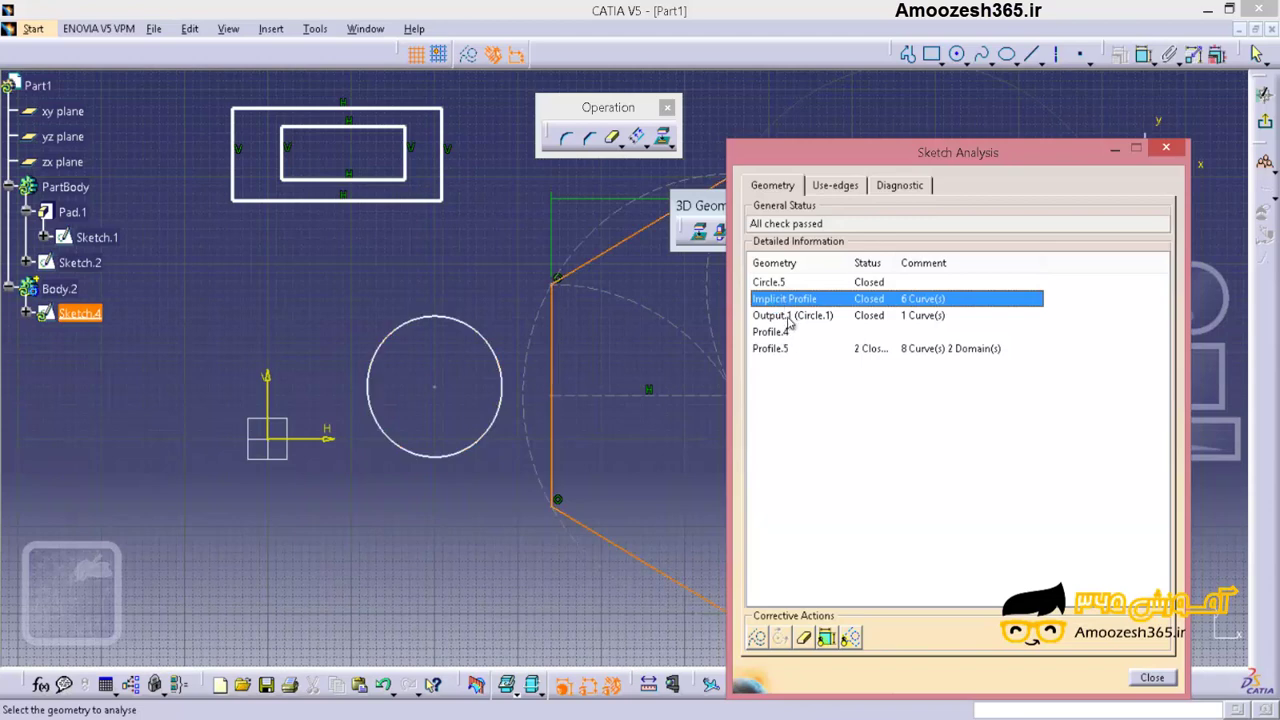
{"action": "left_click", "coordinate": [785, 318]}
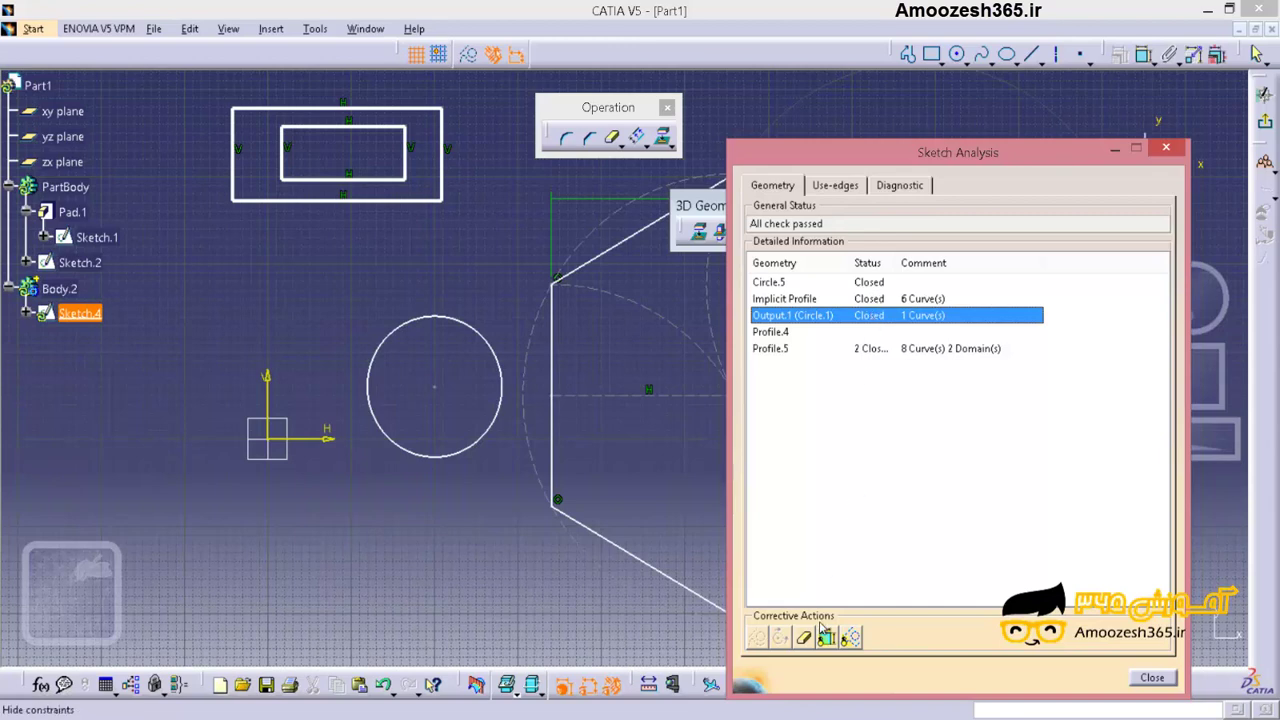
{"action": "left_click_drag", "start_coordinate": [838, 608], "coordinate": [750, 627]}
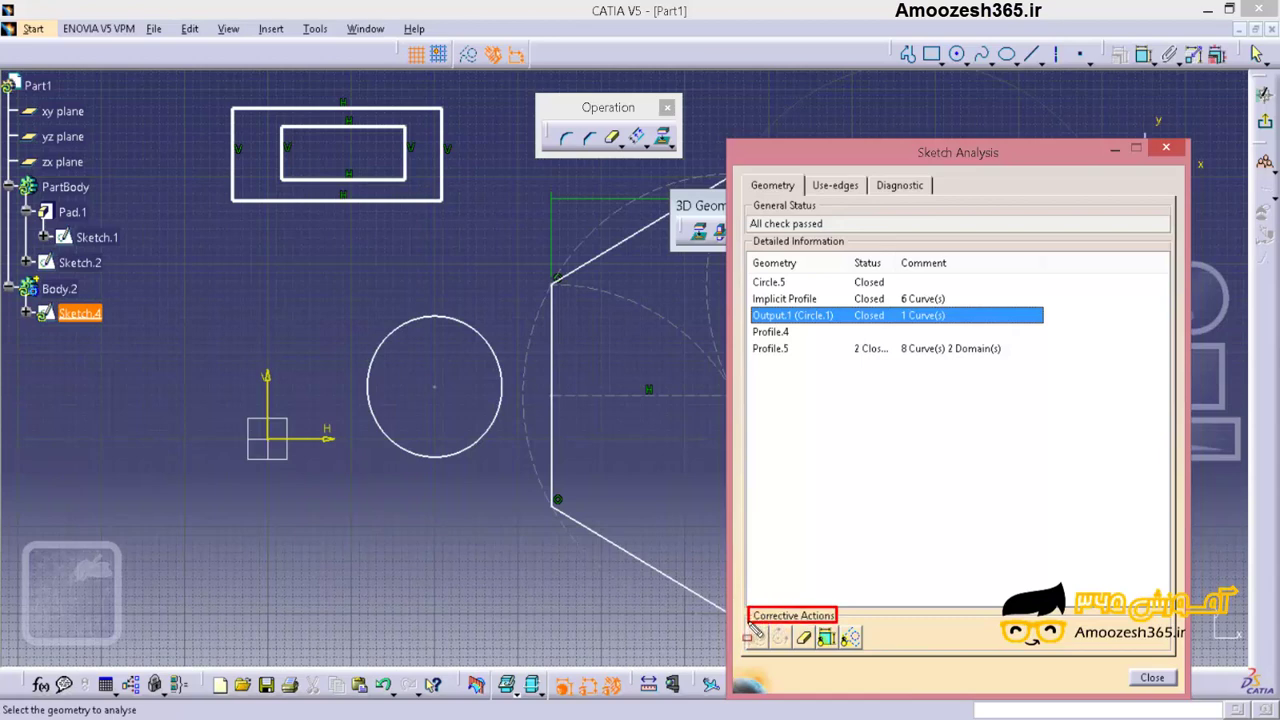
Step: Try hiding and restoring the sketch's construction geometries and its constraints from the analysis report
{"action": "key", "text": "Escape"}
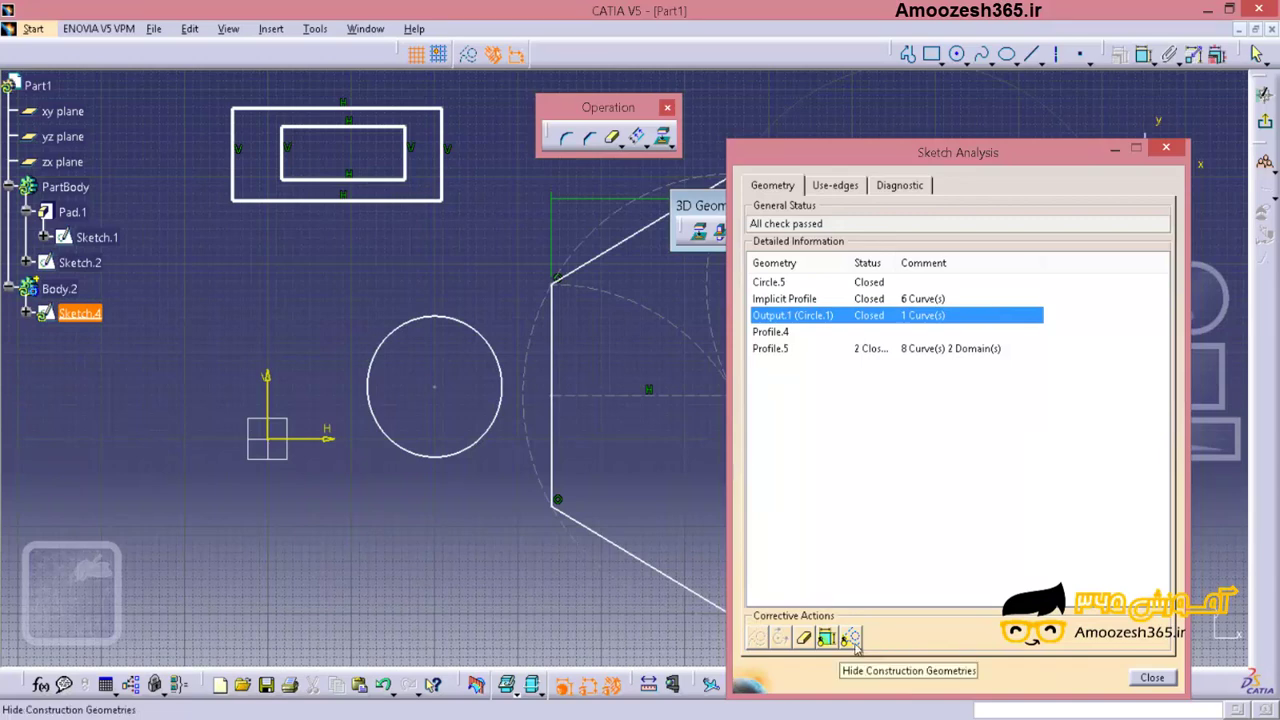
{"action": "left_click", "coordinate": [877, 550]}
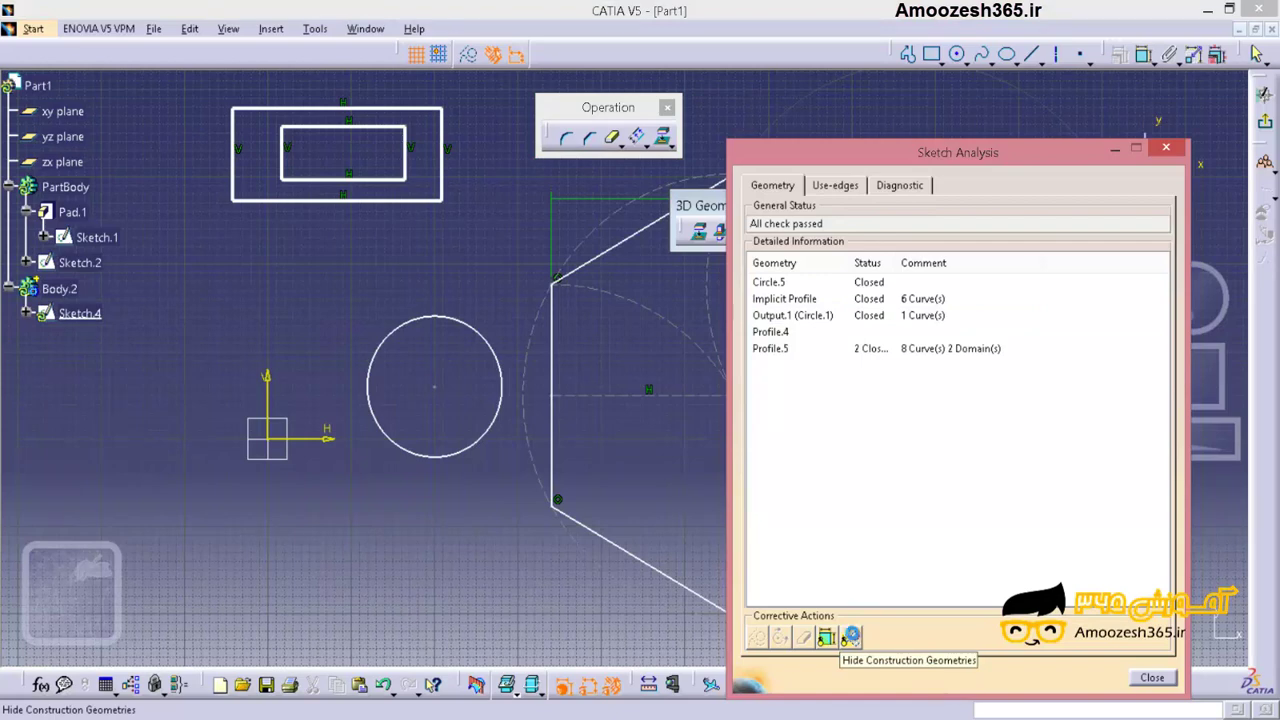
{"action": "left_click", "coordinate": [851, 638]}
{"action": "left_click", "coordinate": [851, 638]}
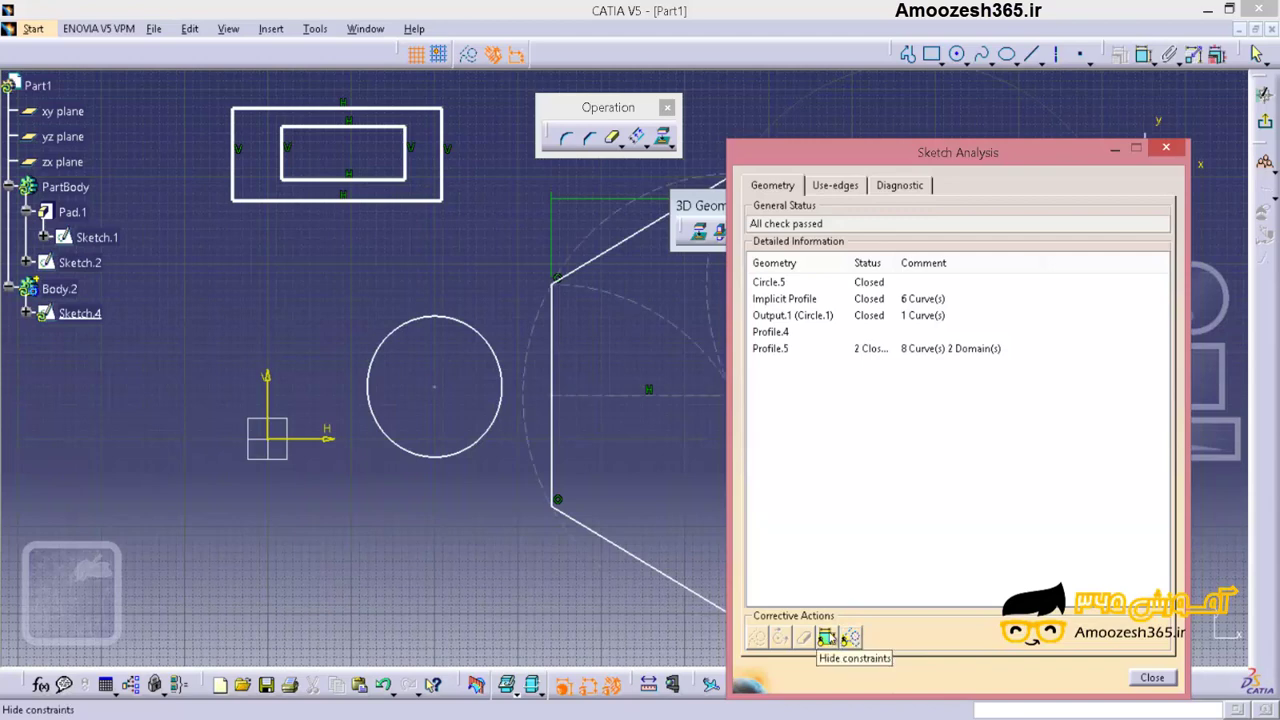
{"action": "left_click", "coordinate": [826, 638]}
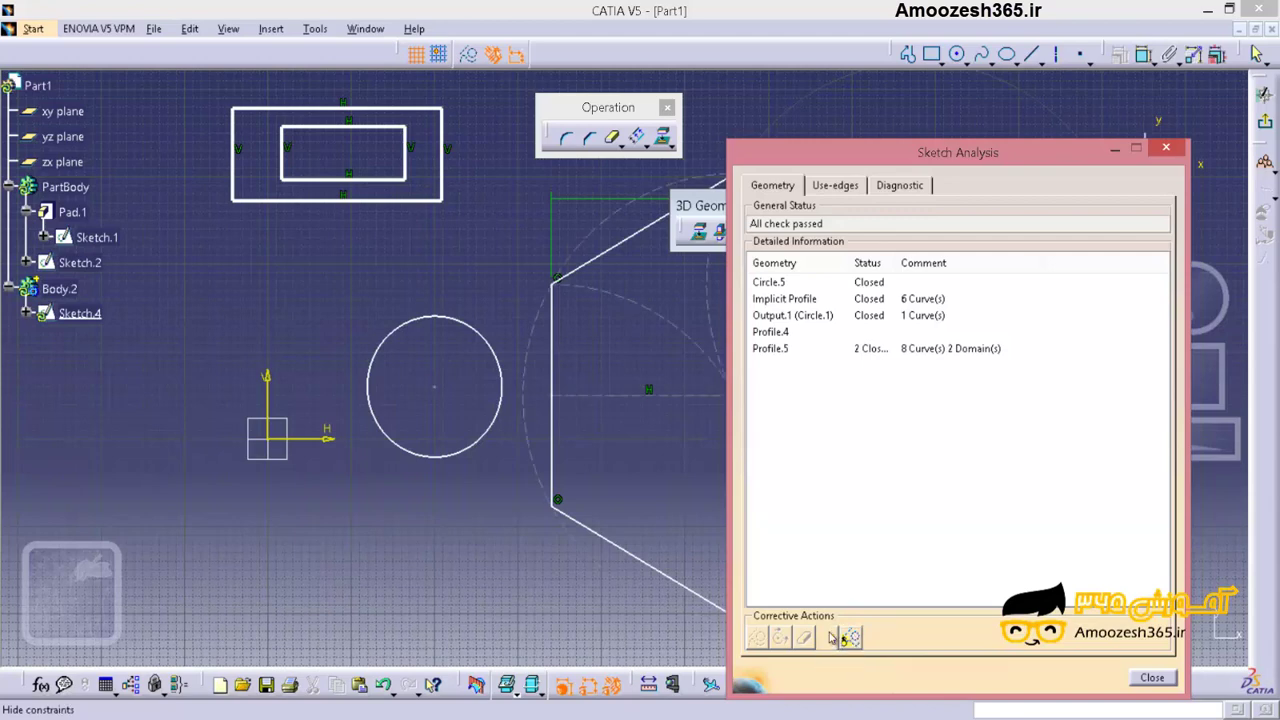
{"action": "left_click", "coordinate": [826, 638]}
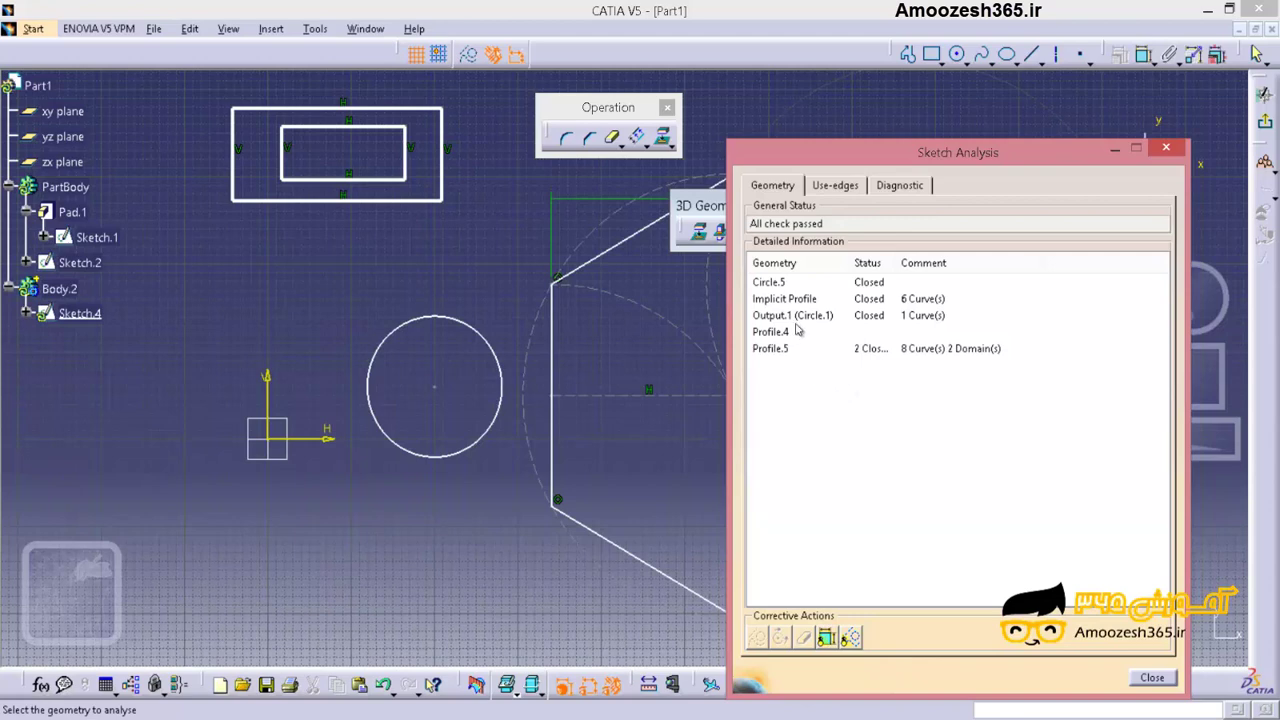
Step: Check Circle.5, Implicit Profile, Output.1, Profile.4 and Profile.5 one by one in the geometry analysis against the sketch
{"action": "left_click", "coordinate": [773, 285]}
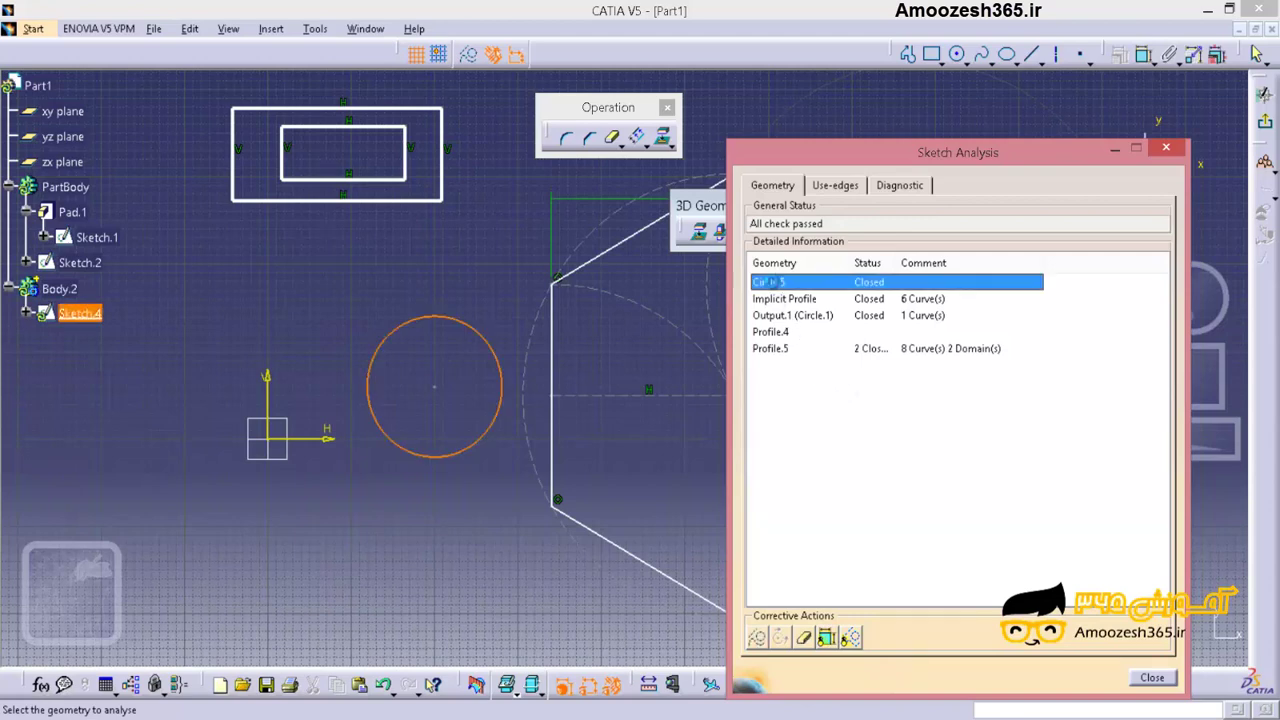
{"action": "left_click", "coordinate": [785, 299]}
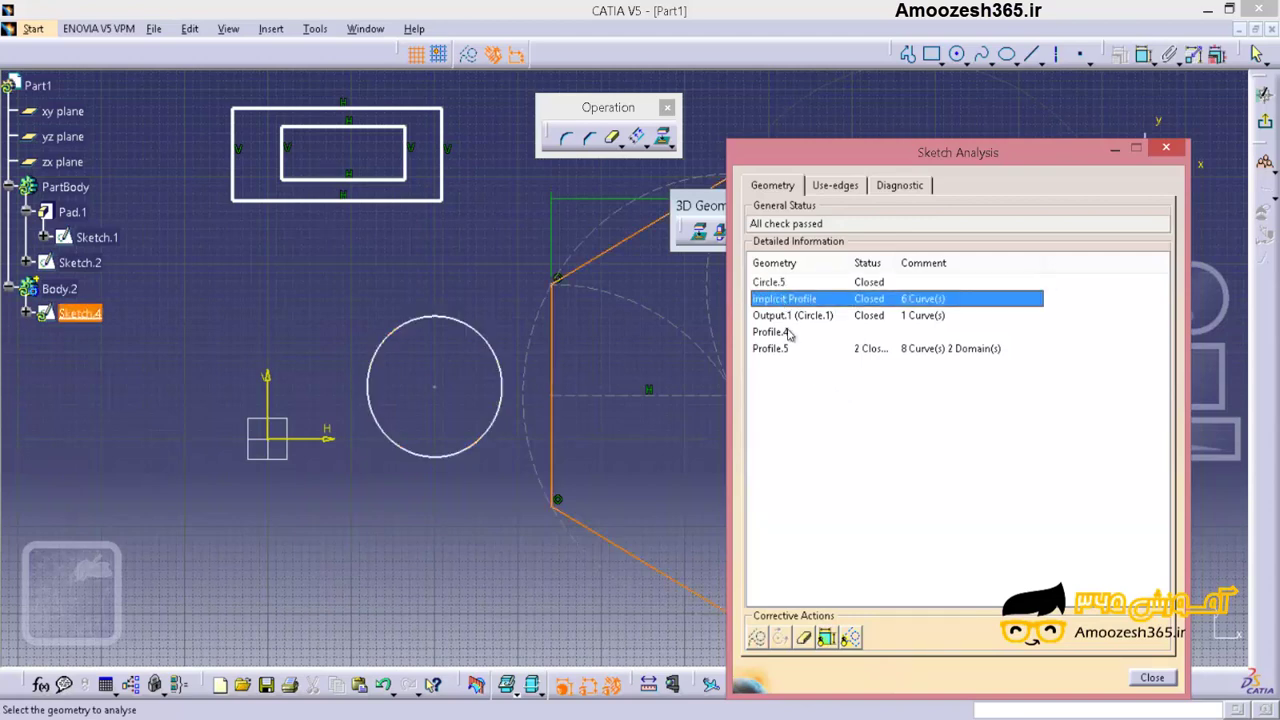
{"action": "left_click", "coordinate": [782, 316]}
{"action": "left_click", "coordinate": [782, 334]}
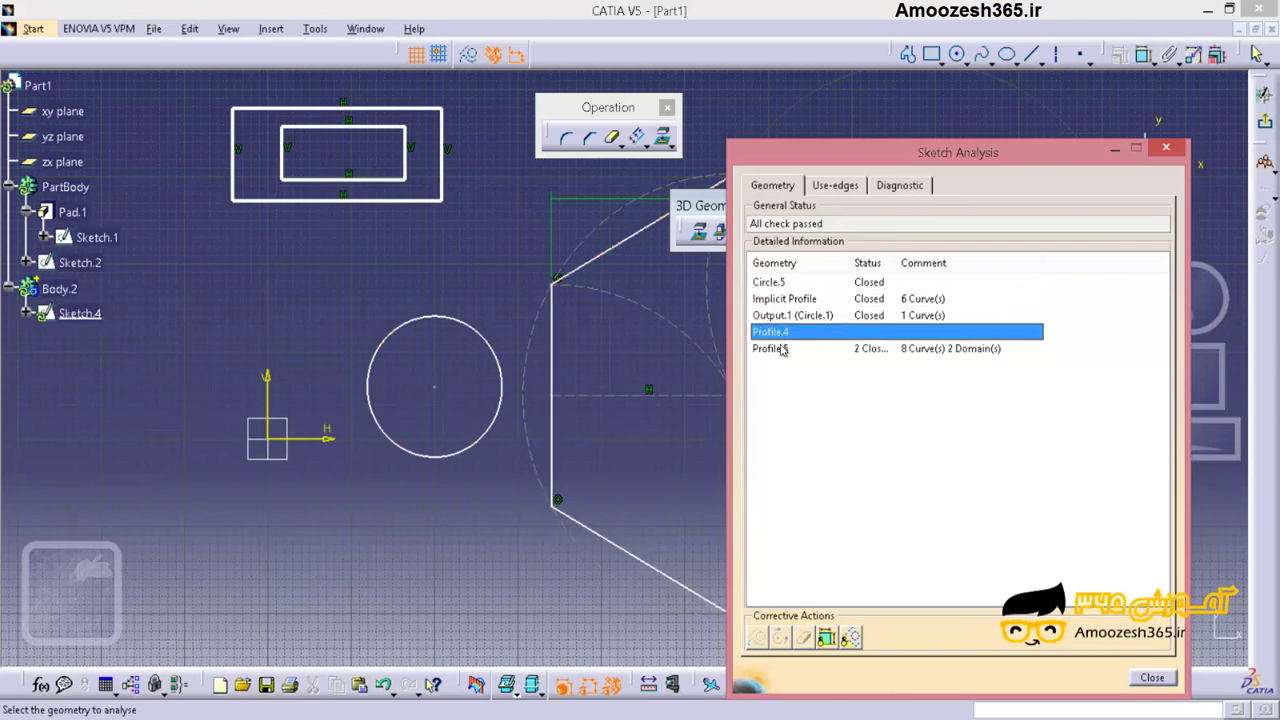
{"action": "left_click", "coordinate": [783, 350]}
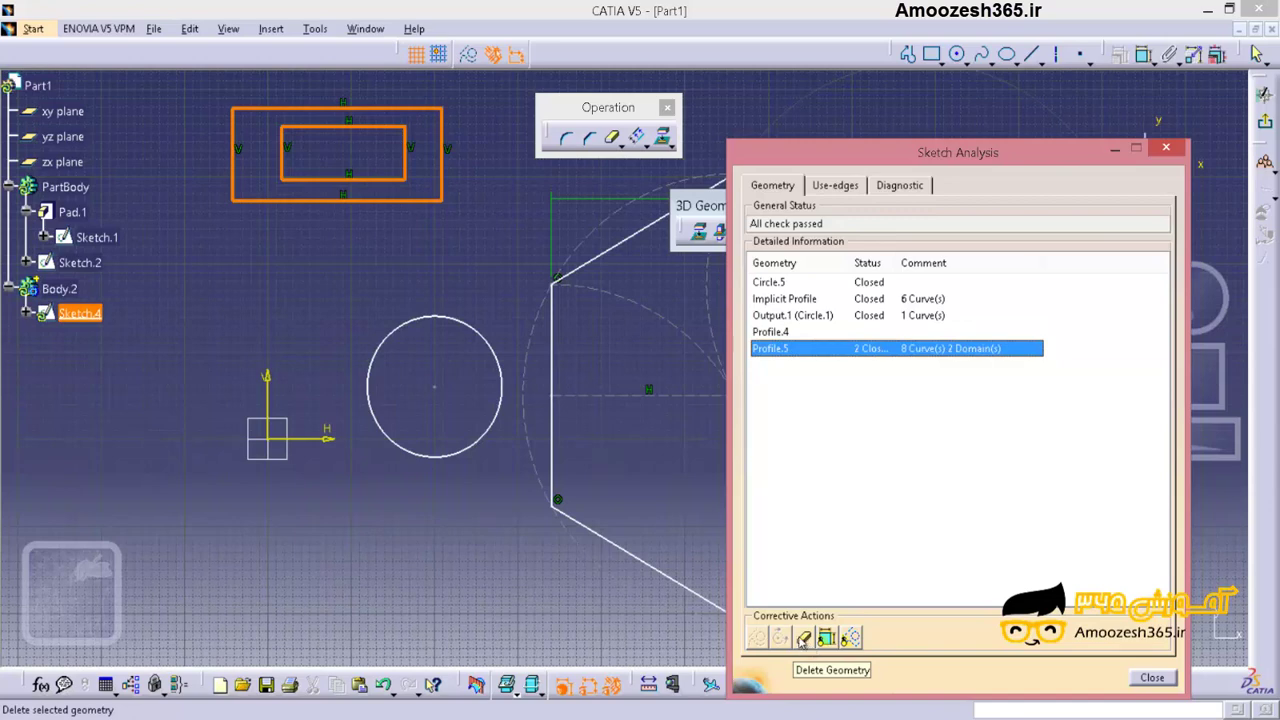
{"action": "left_click", "coordinate": [791, 477]}
Step: Check Implicit Profile and Output.1 for corrective actions and try the Delete Geometry action on Circle.5
{"action": "left_click", "coordinate": [789, 300]}
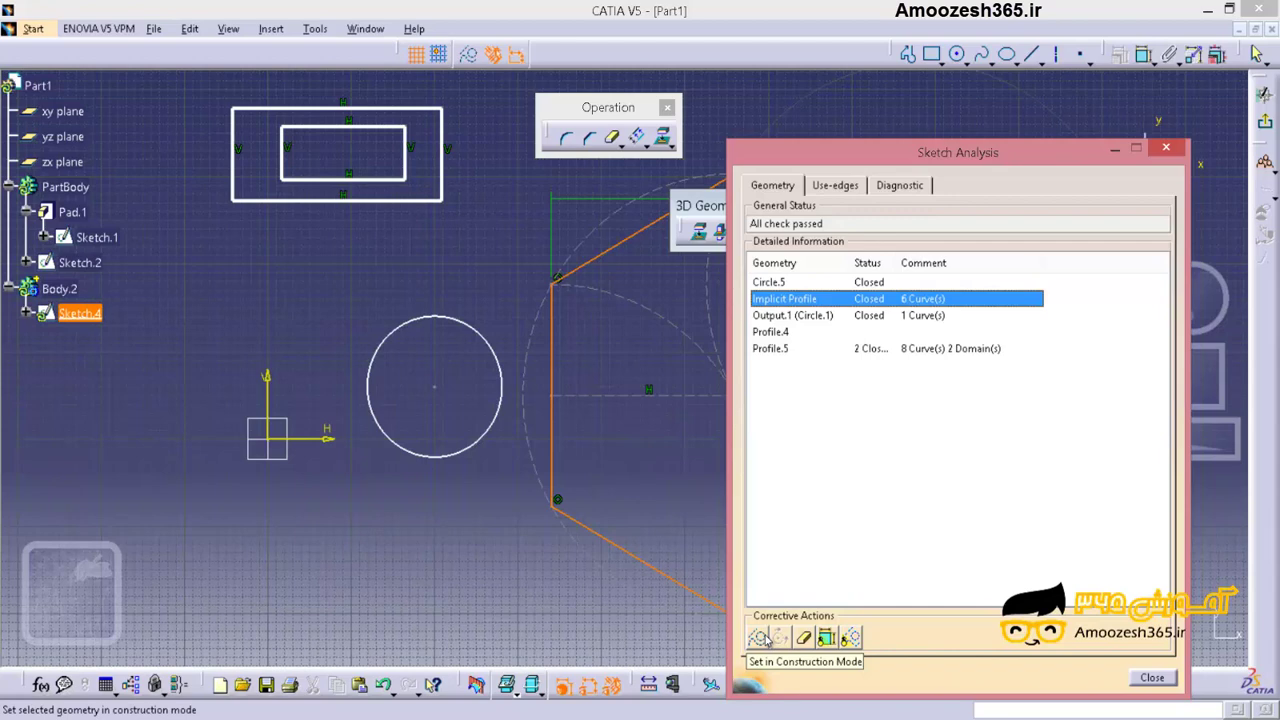
{"action": "left_click", "coordinate": [802, 314]}
{"action": "left_click", "coordinate": [790, 281]}
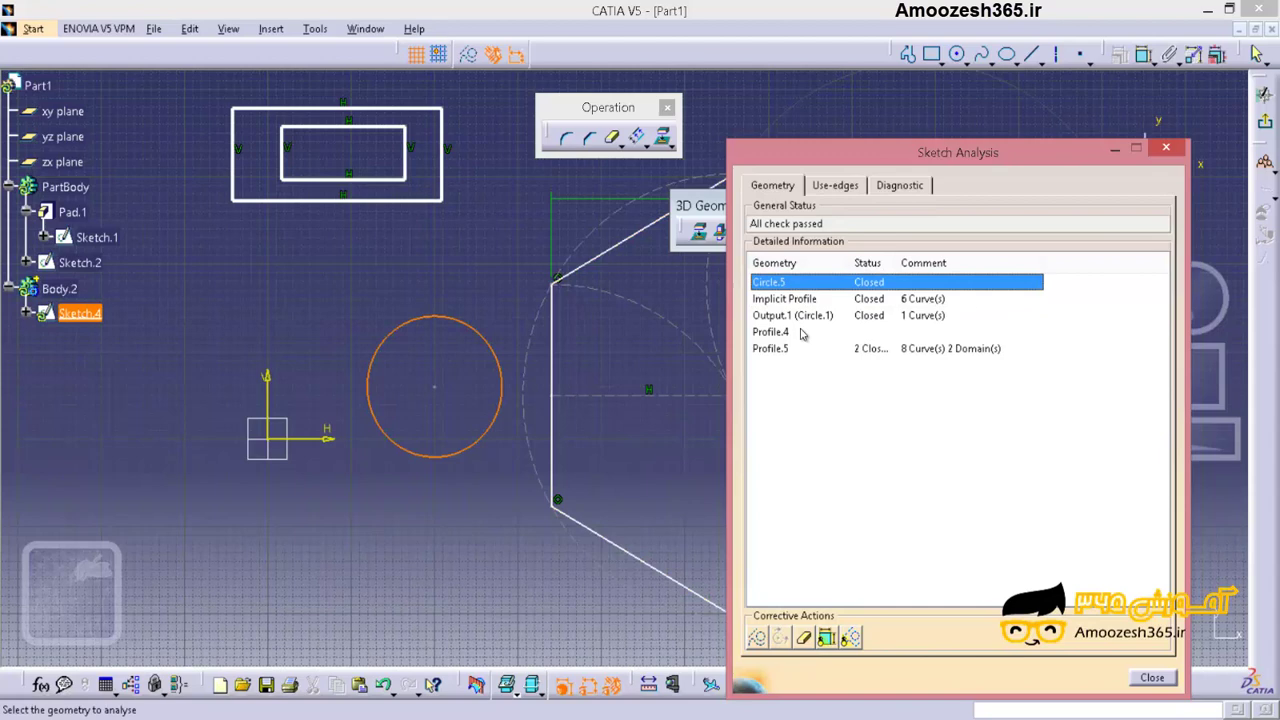
{"action": "left_click", "coordinate": [803, 637]}
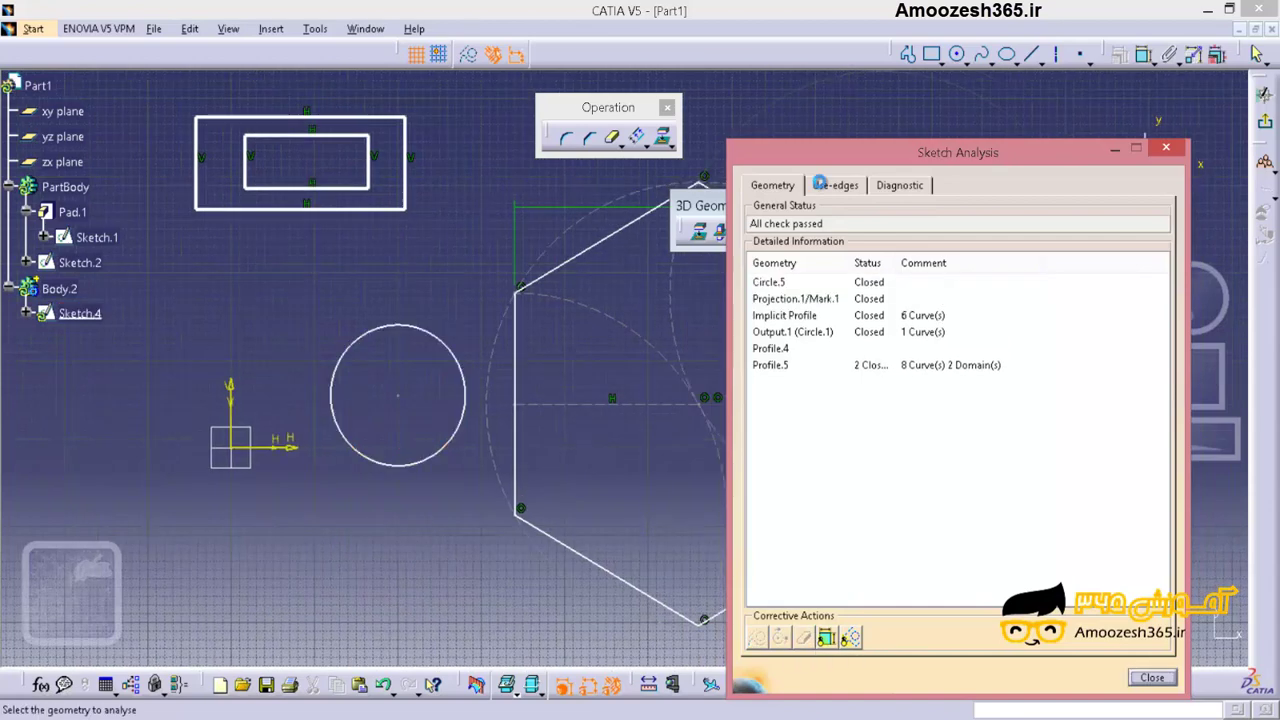
Step: Review the sketch's use-edges and isolate Projection.1 from its supporting face on Pad.1
{"action": "left_click", "coordinate": [820, 185]}
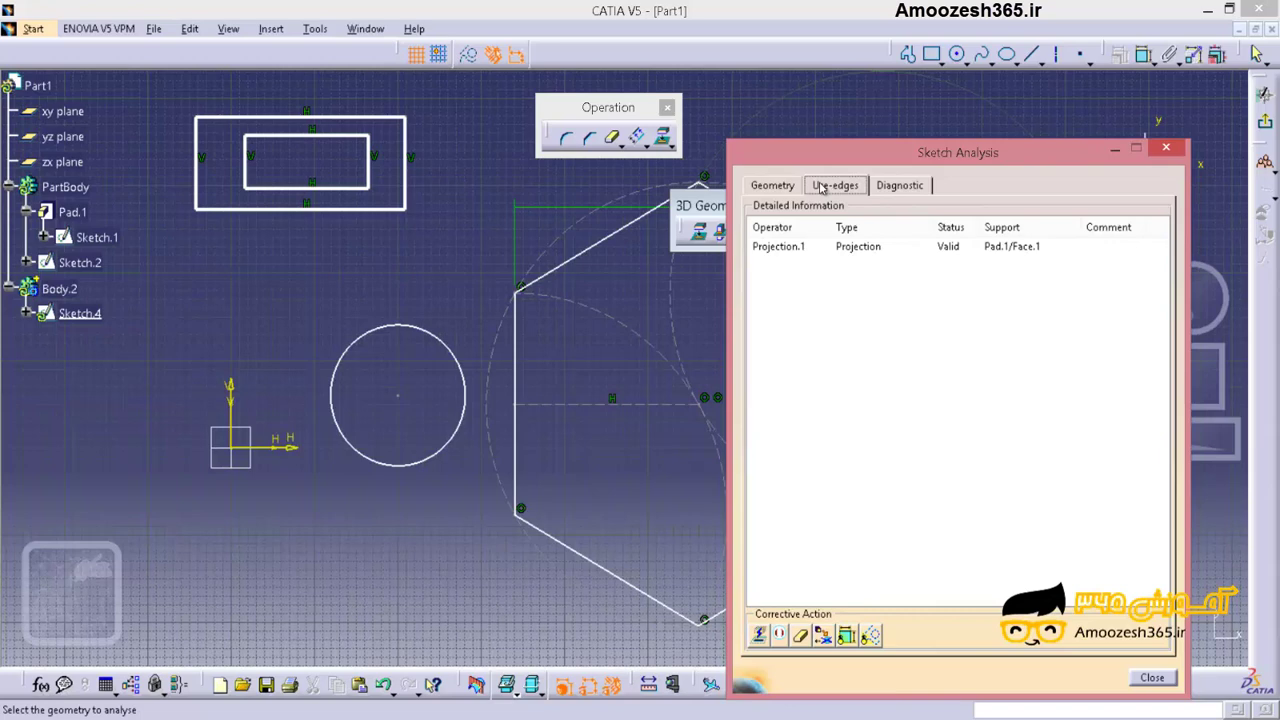
{"action": "mouse_move", "coordinate": [263, 515]}
{"action": "middle_mouse_down"}
{"action": "mouse_move", "coordinate": [495, 515]}
{"action": "mouse_move", "coordinate": [642, 487]}
{"action": "middle_mouse_up"}
{"action": "left_click", "coordinate": [790, 248]}
{"action": "left_click", "coordinate": [790, 248]}
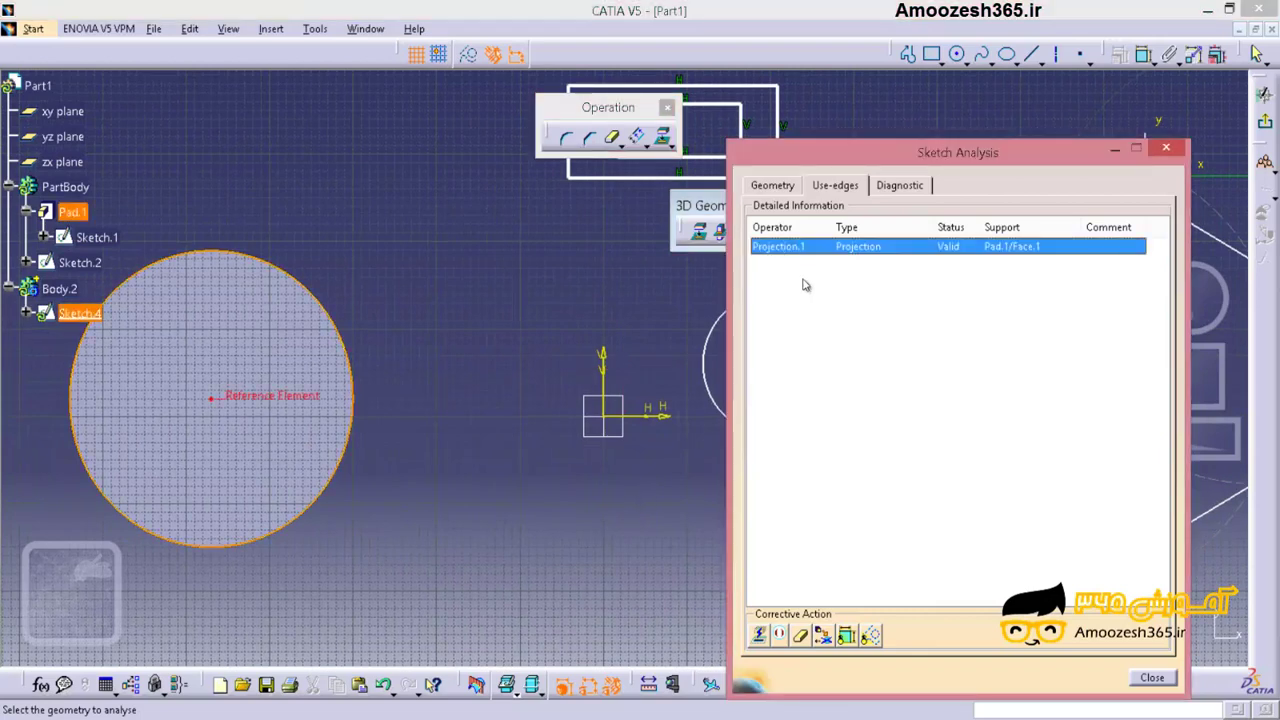
{"action": "left_click", "coordinate": [760, 636]}
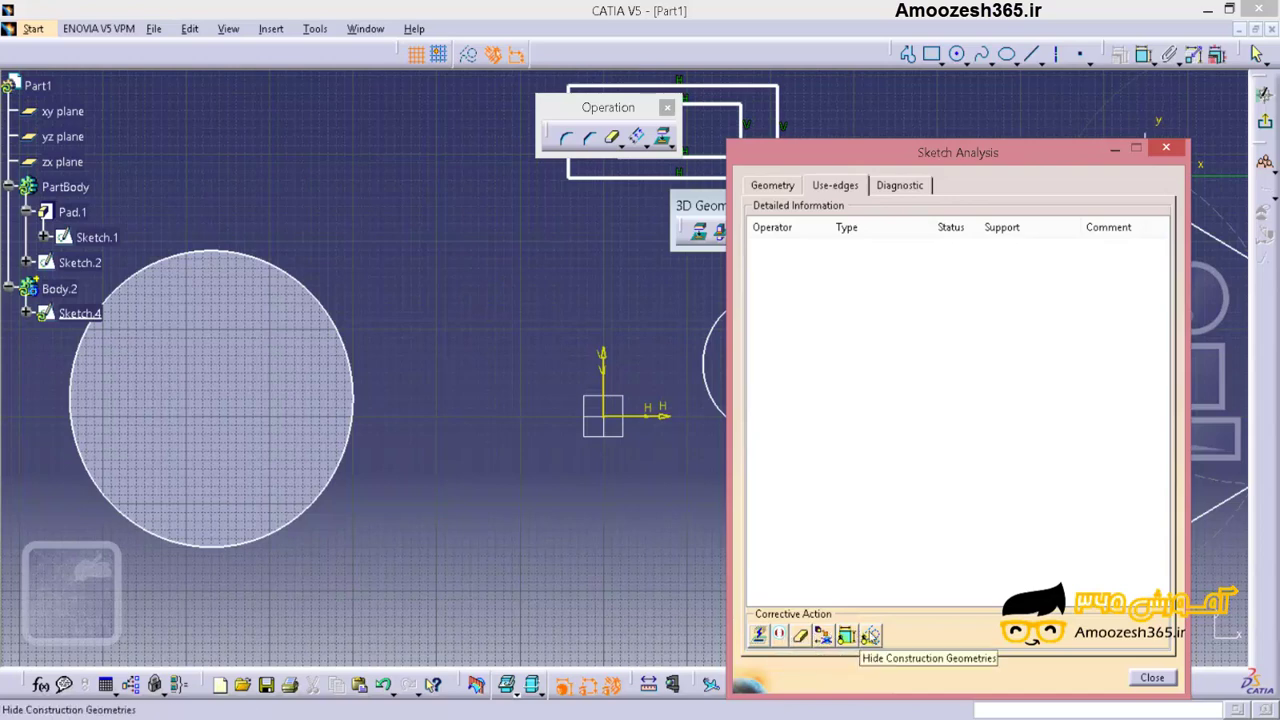
Step: Review the diagnostic of the sketch elements, checking the entries Parallelism.34, Point.9, Line.6, Point.2 and Line.4
{"action": "left_click", "coordinate": [917, 188]}
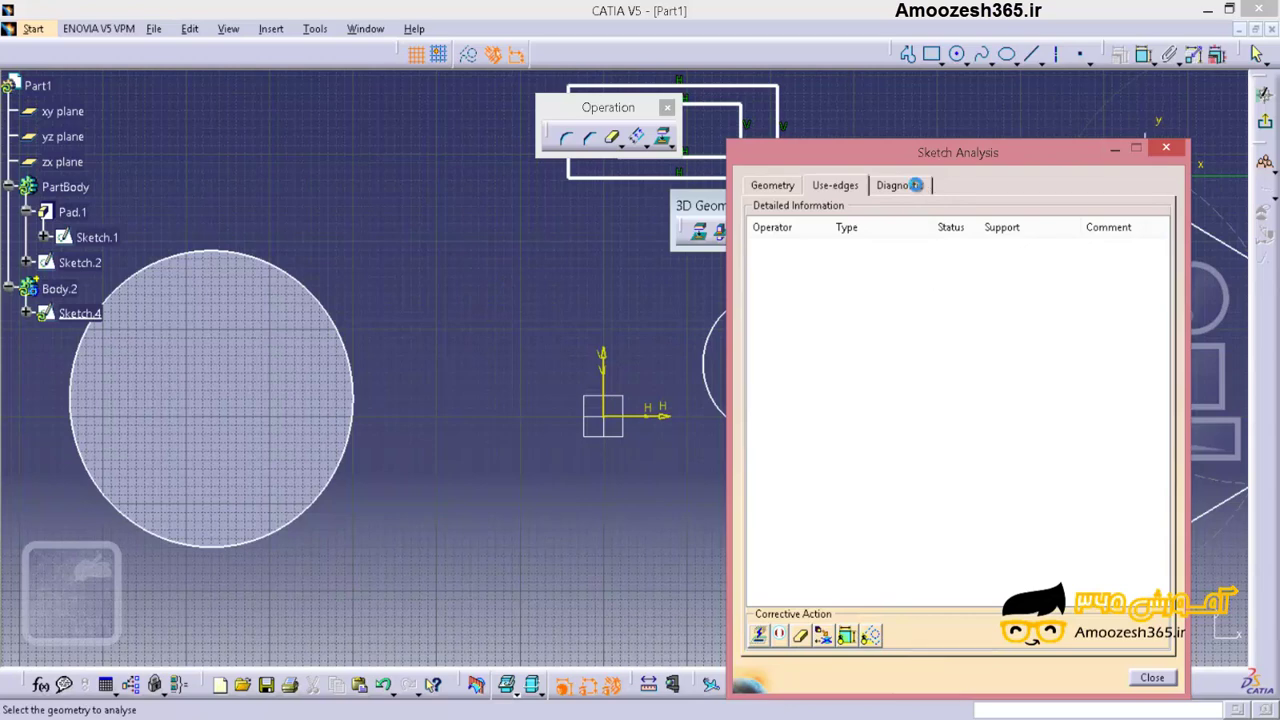
{"action": "left_click", "coordinate": [840, 185]}
{"action": "left_click", "coordinate": [899, 188]}
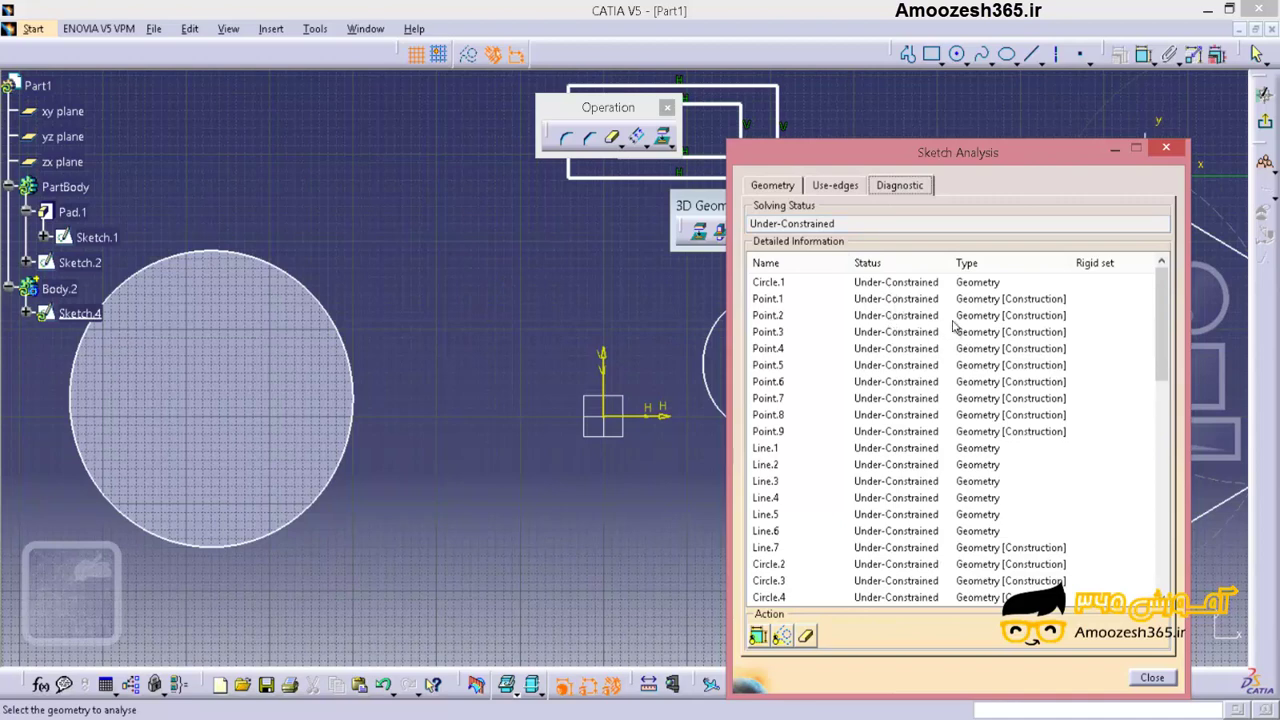
{"action": "left_click_drag", "start_coordinate": [1160, 312], "coordinate": [1172, 556]}
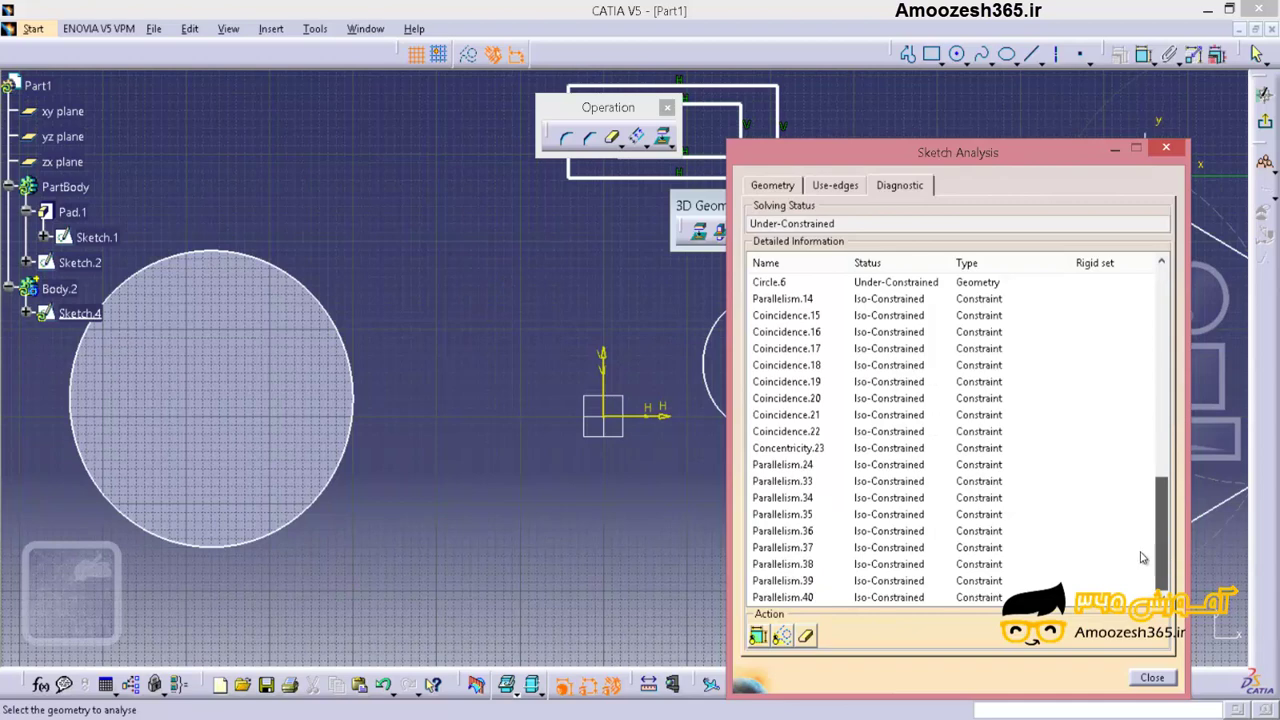
{"action": "left_click", "coordinate": [865, 503]}
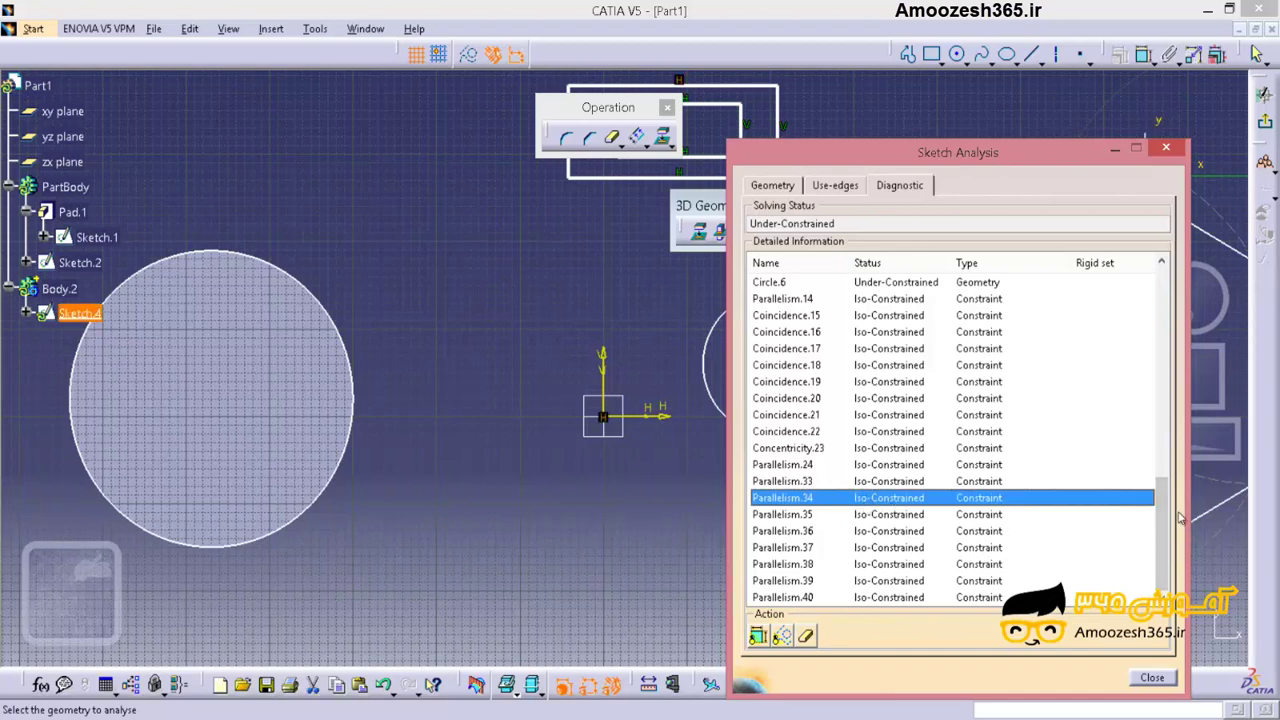
{"action": "left_click_drag", "start_coordinate": [1160, 535], "coordinate": [1155, 323]}
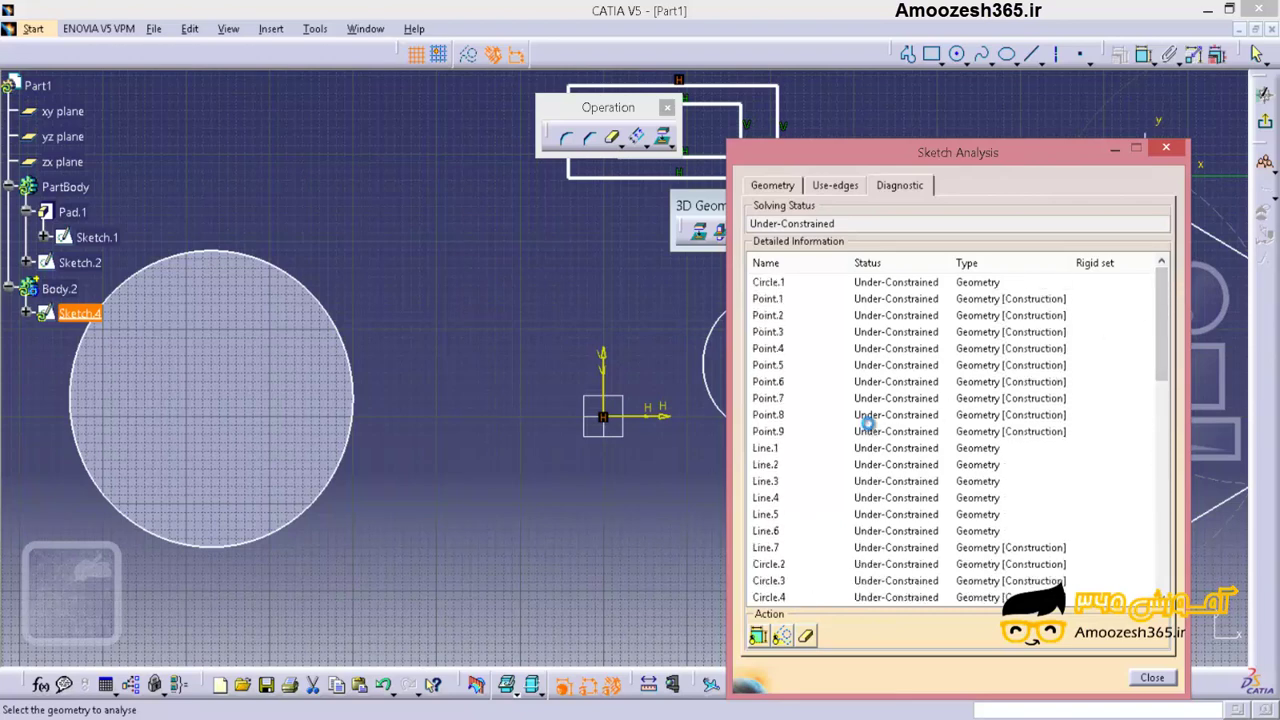
{"action": "left_click", "coordinate": [868, 431]}
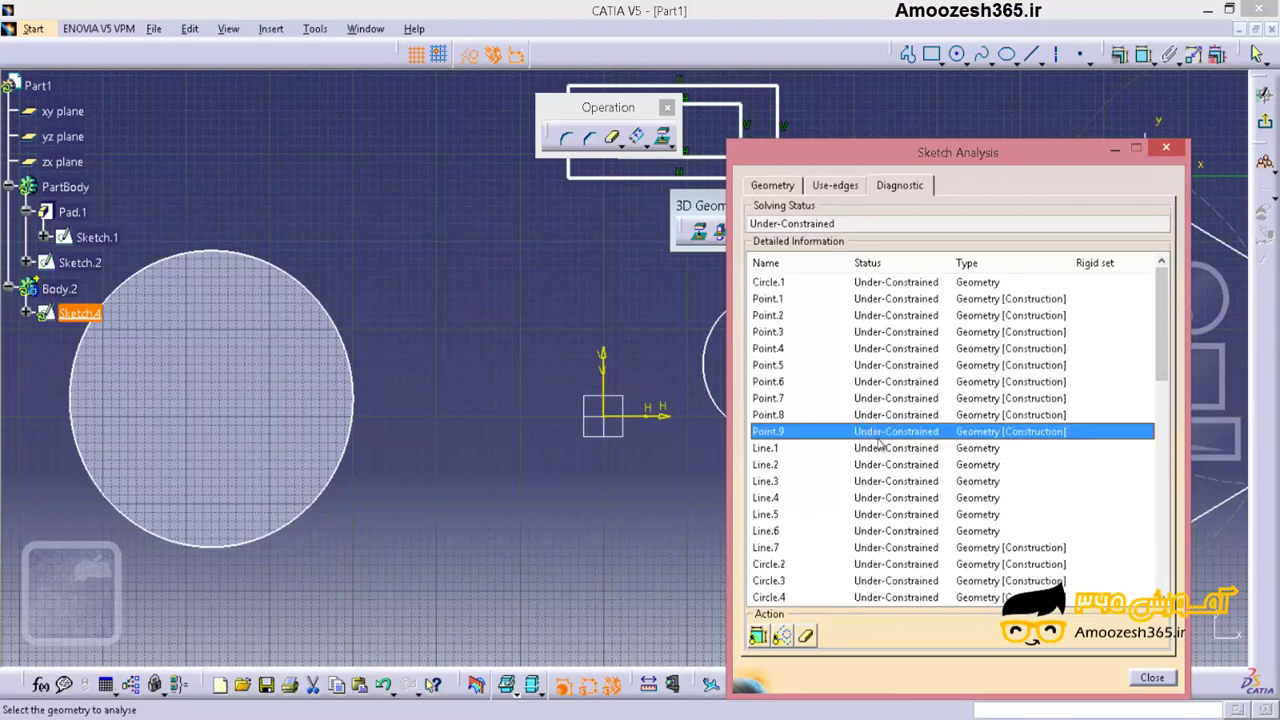
{"action": "left_click", "coordinate": [826, 532]}
{"action": "left_click", "coordinate": [808, 316]}
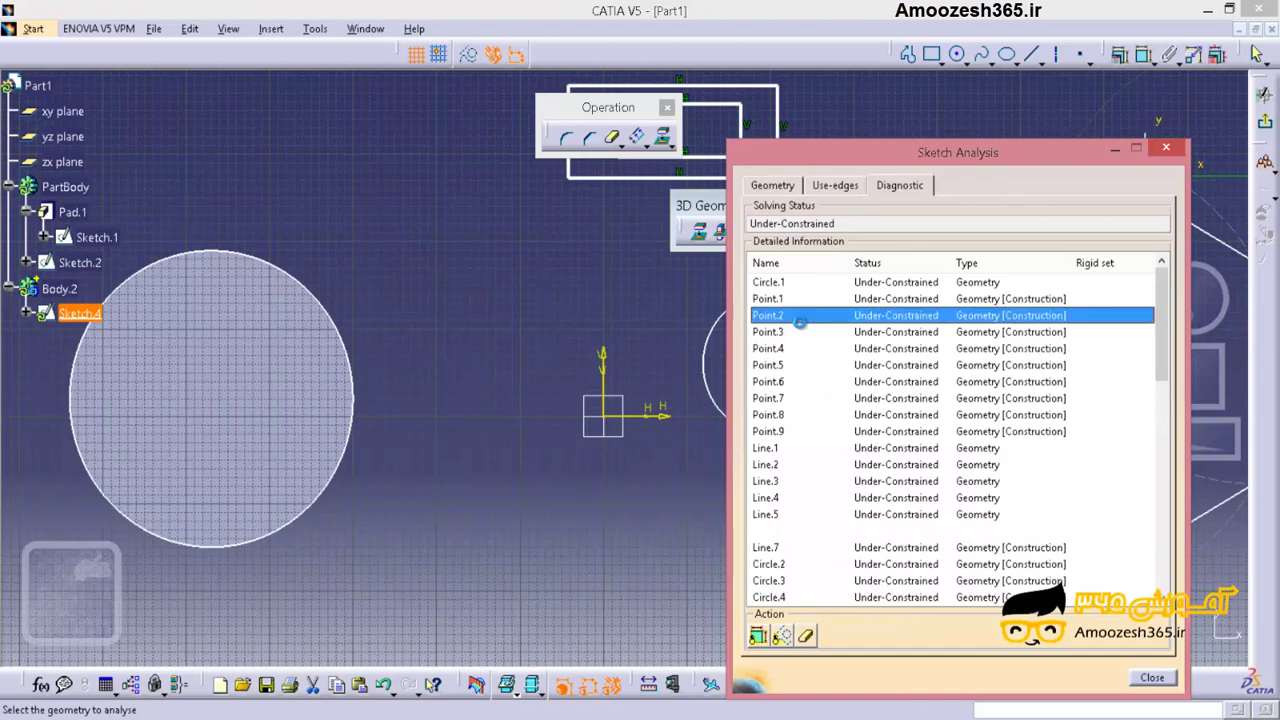
{"action": "left_click", "coordinate": [900, 497]}
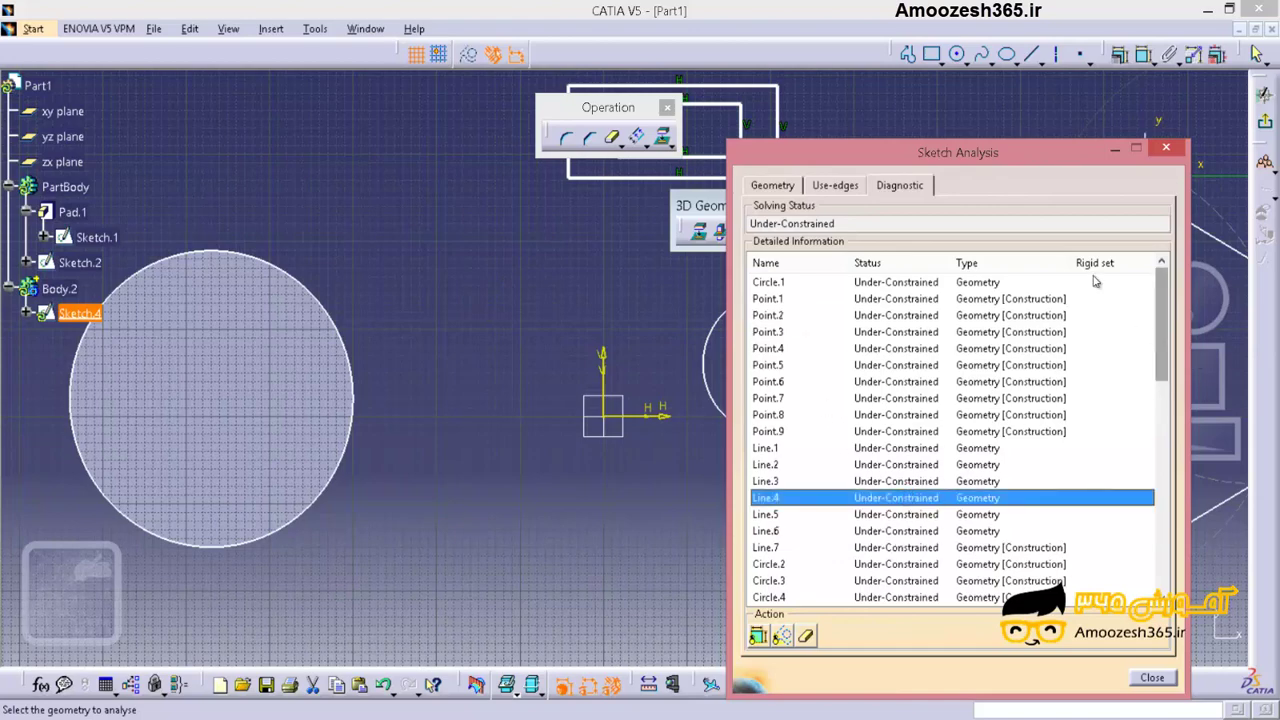
Step: Move the report off the hexagon to locate Point.8, Line.3 and Coincidence.18 in the sketch, and close Sketch Analysis
{"action": "mouse_move", "coordinate": [935, 166]}
{"action": "left_mouse_down"}
{"action": "mouse_move", "coordinate": [550, 152]}
{"action": "mouse_move", "coordinate": [426, 108]}
{"action": "left_mouse_up"}
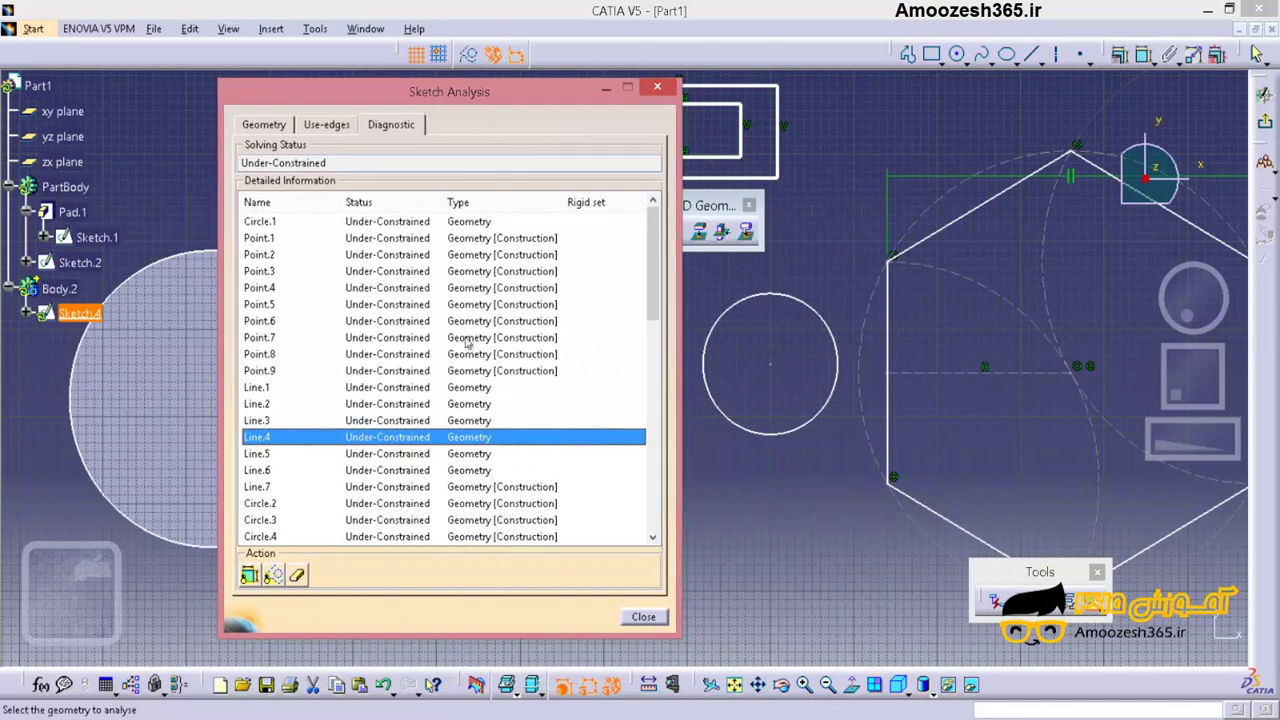
{"action": "left_click", "coordinate": [388, 352]}
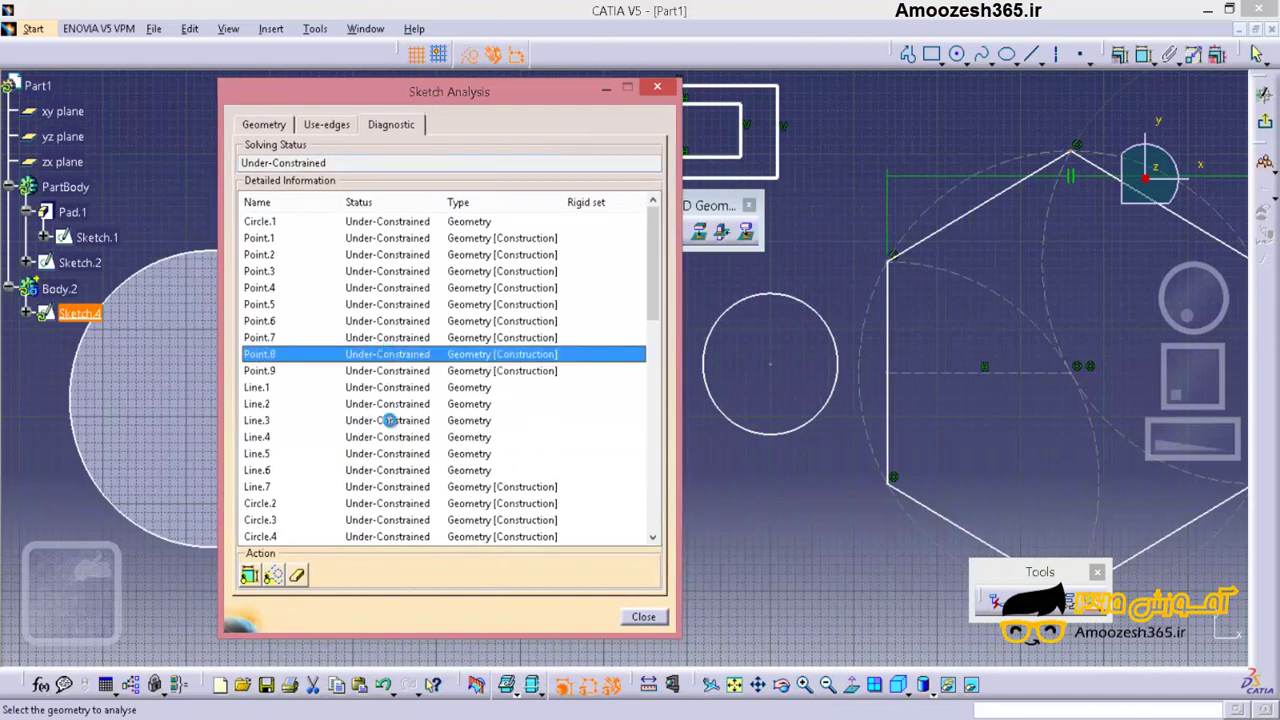
{"action": "left_click", "coordinate": [505, 420]}
{"action": "left_click_drag", "start_coordinate": [650, 300], "coordinate": [650, 480]}
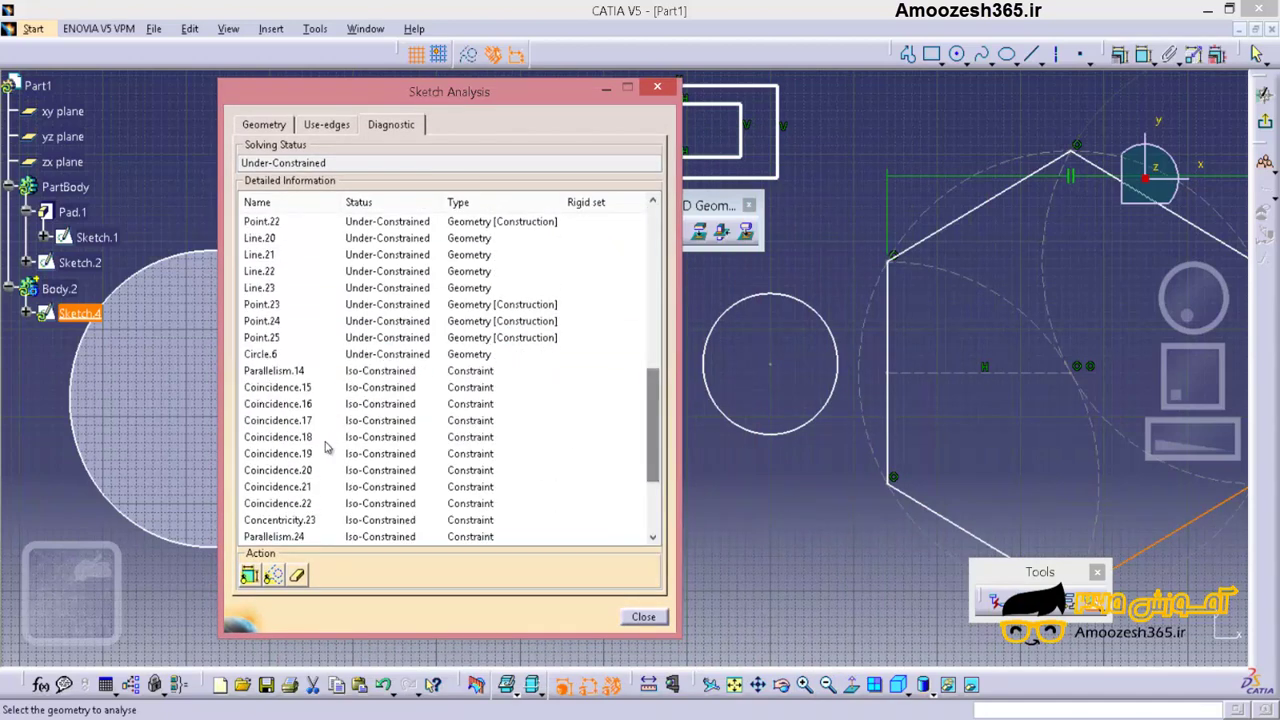
{"action": "left_click", "coordinate": [338, 440]}
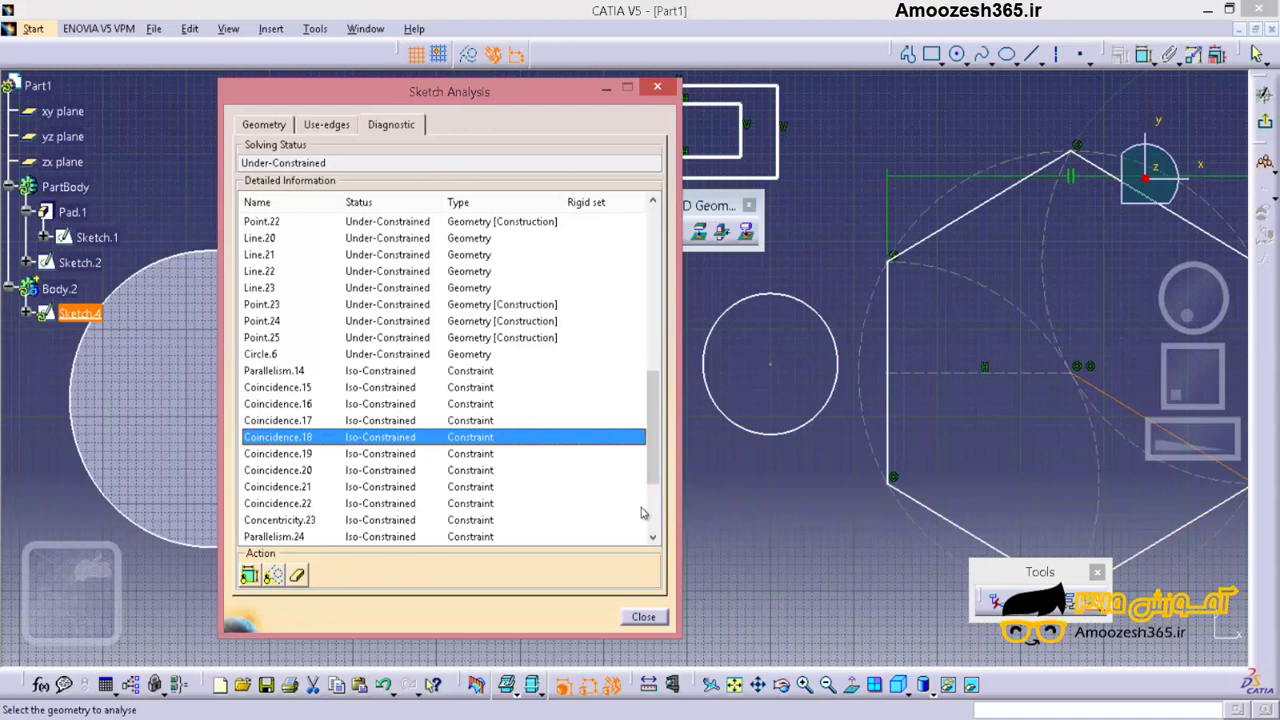
{"action": "left_click", "coordinate": [645, 617]}
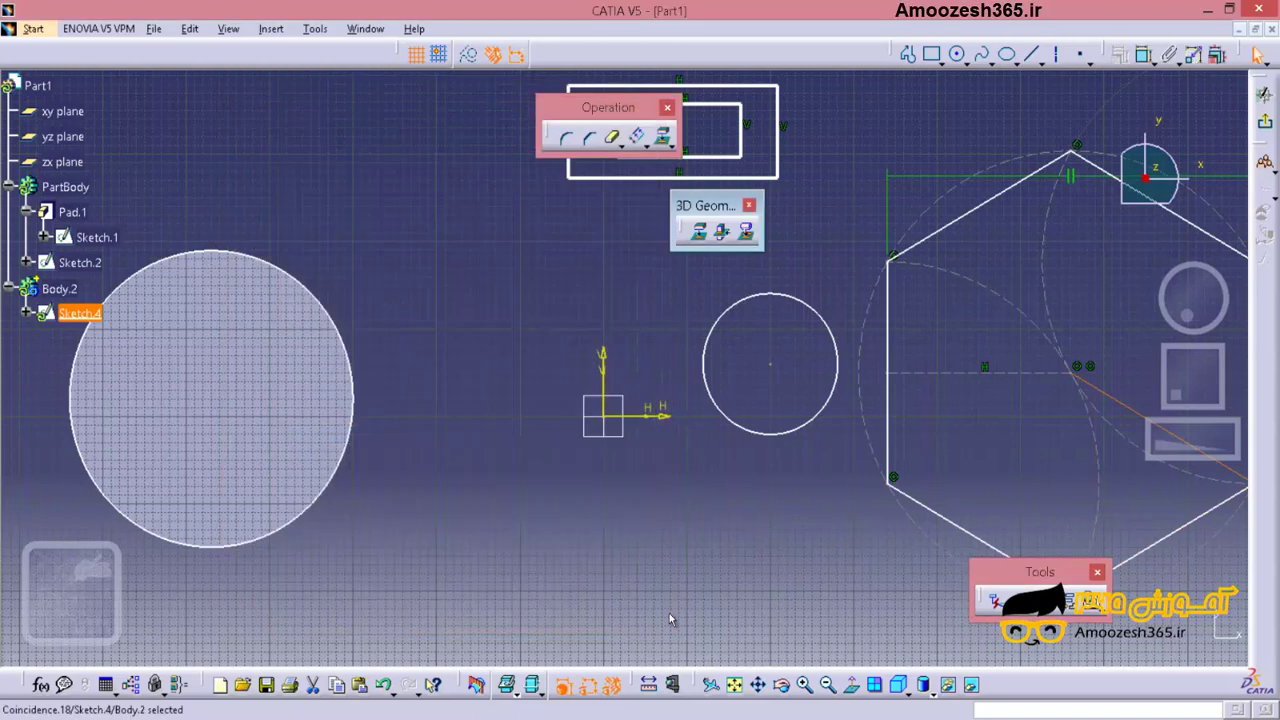